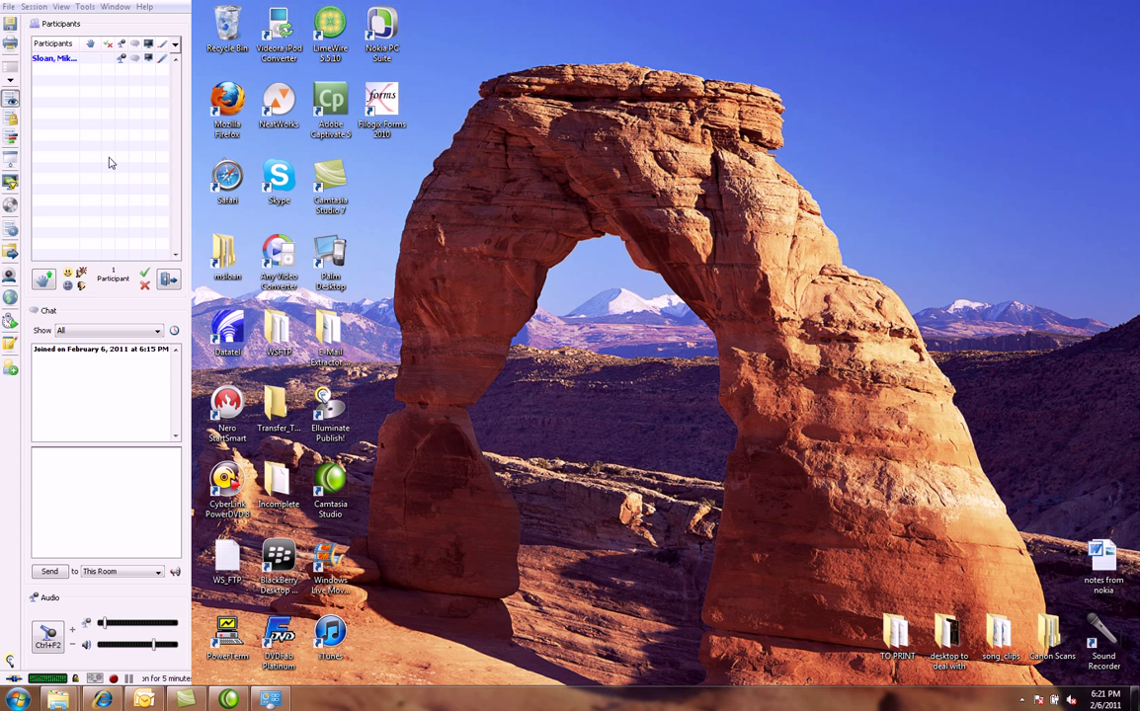
click(85, 7)
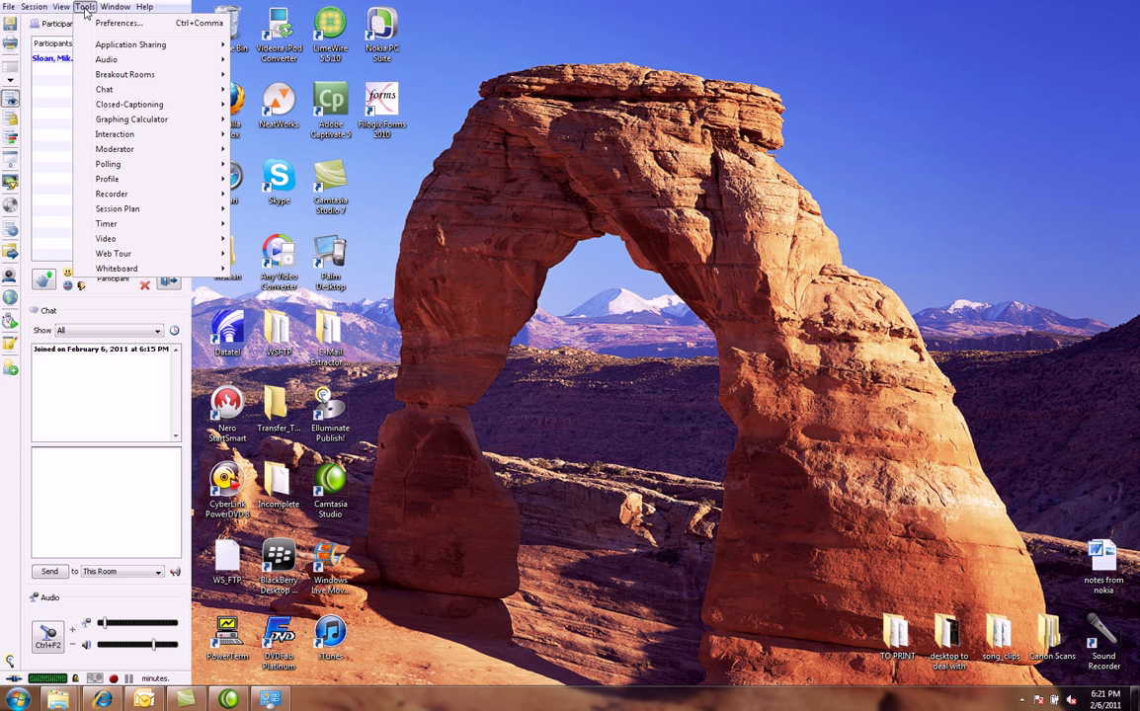
click(558, 279)
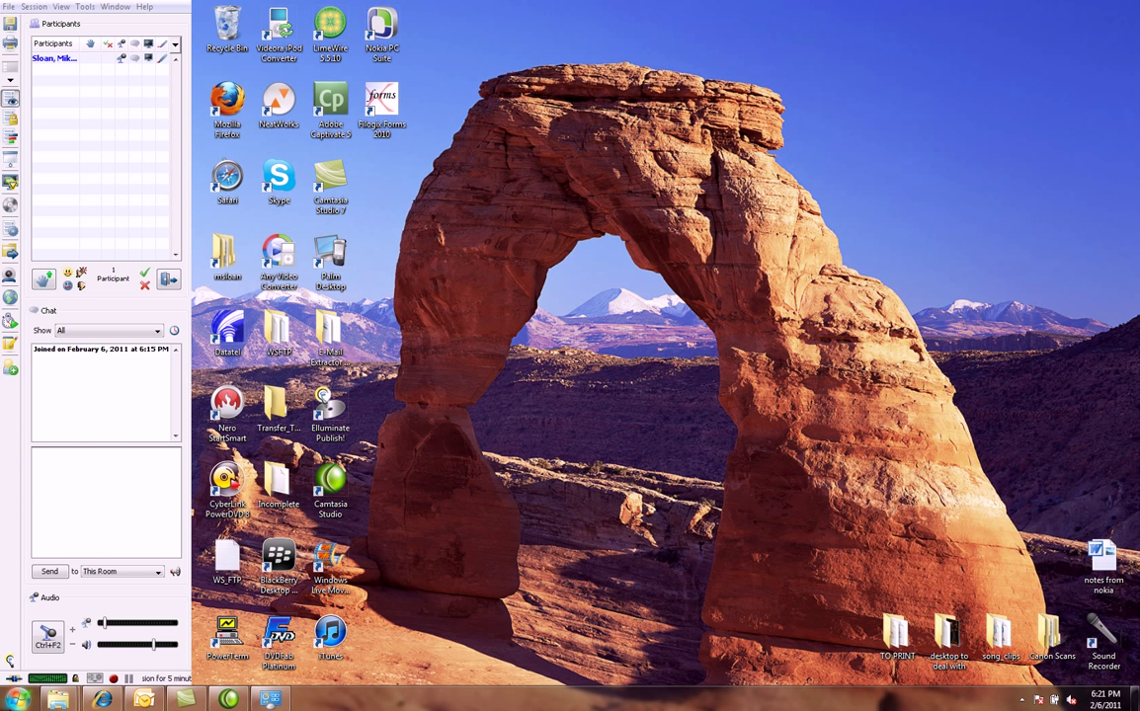
Open the Windows audio device settings under Hardware and Sound in the Control Panel and show the recording devices.
click(17, 697)
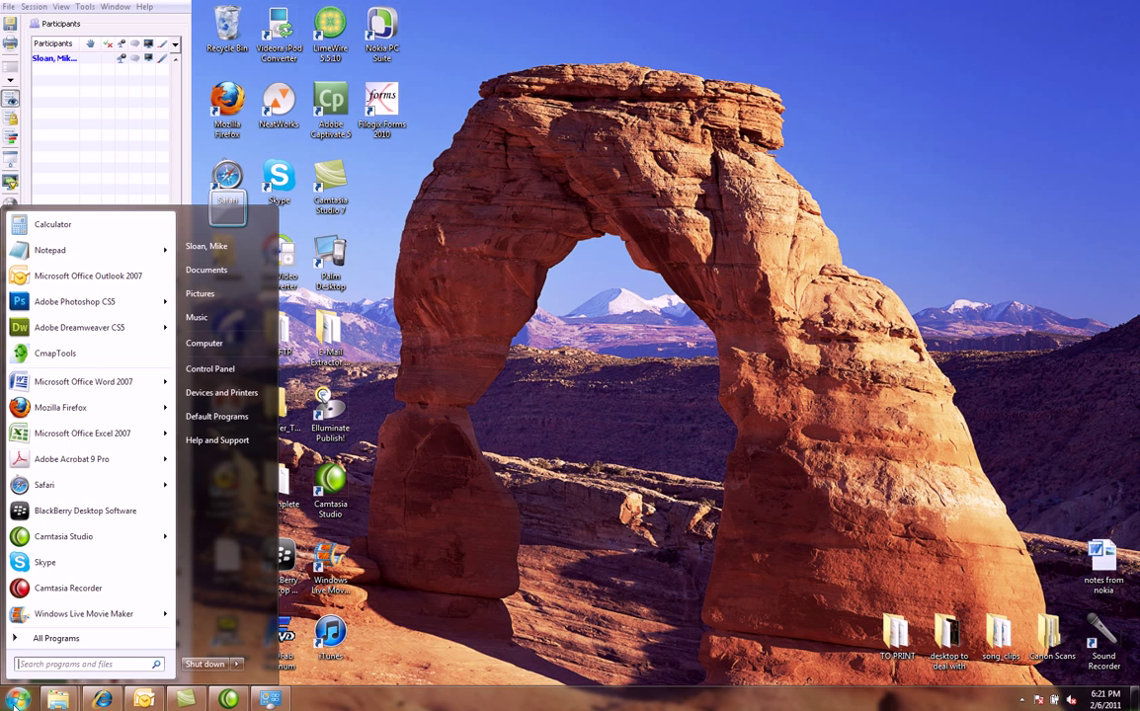
click(209, 368)
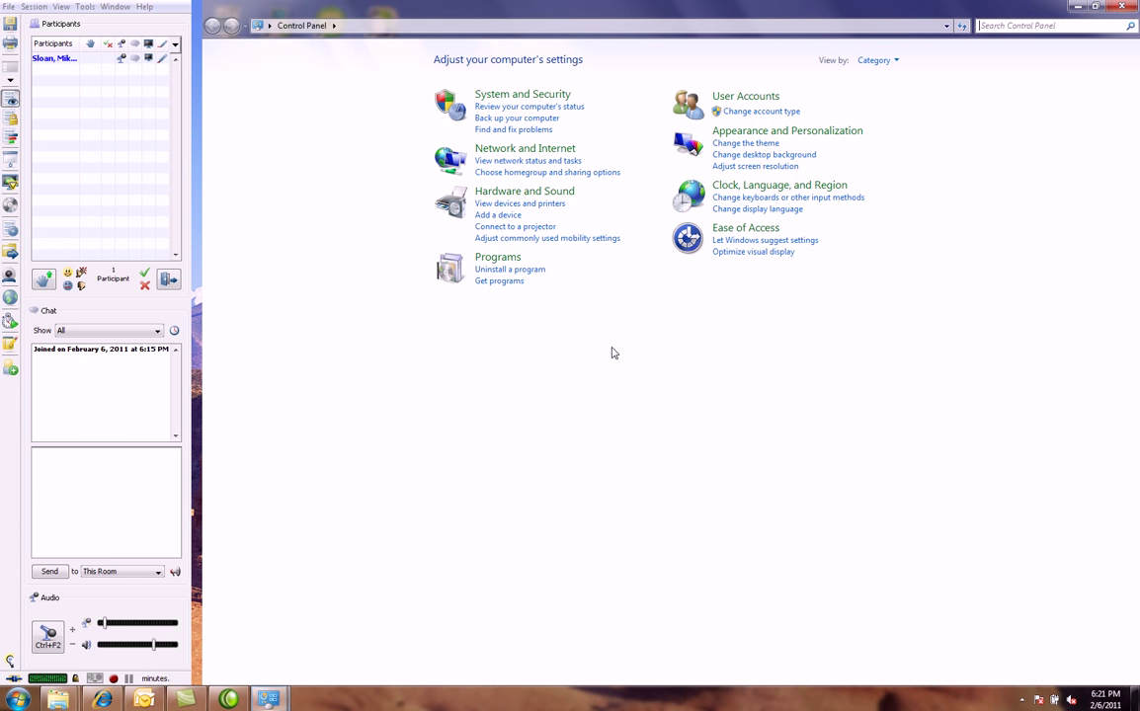
click(523, 206)
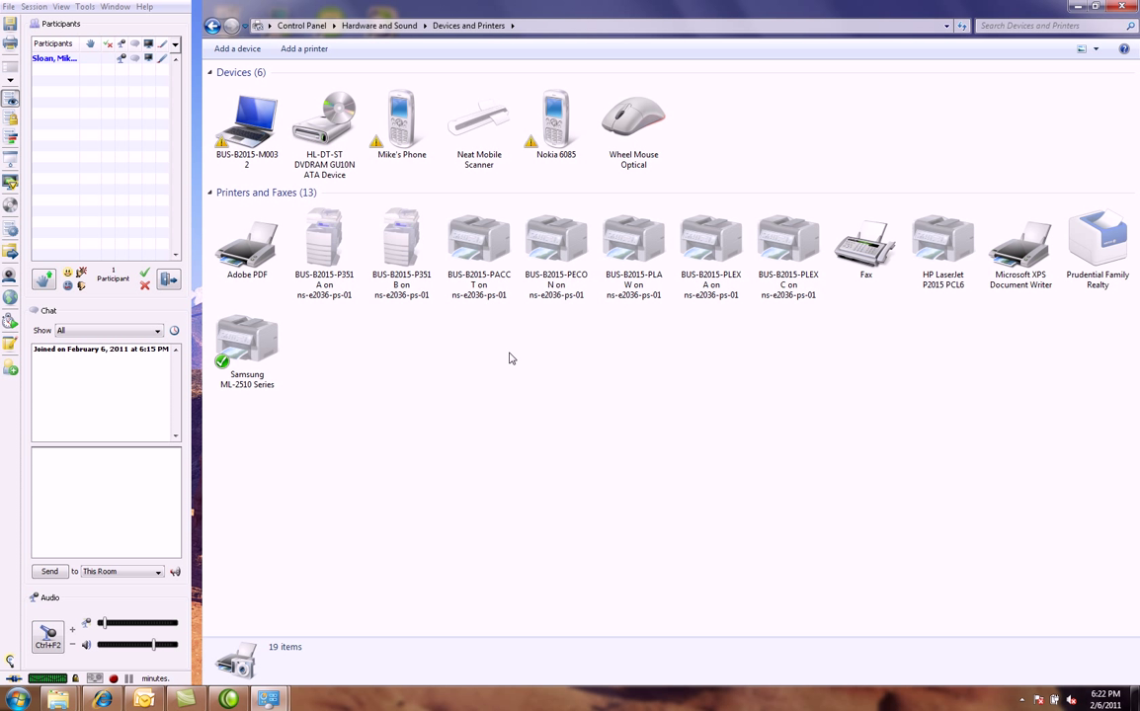
click(213, 25)
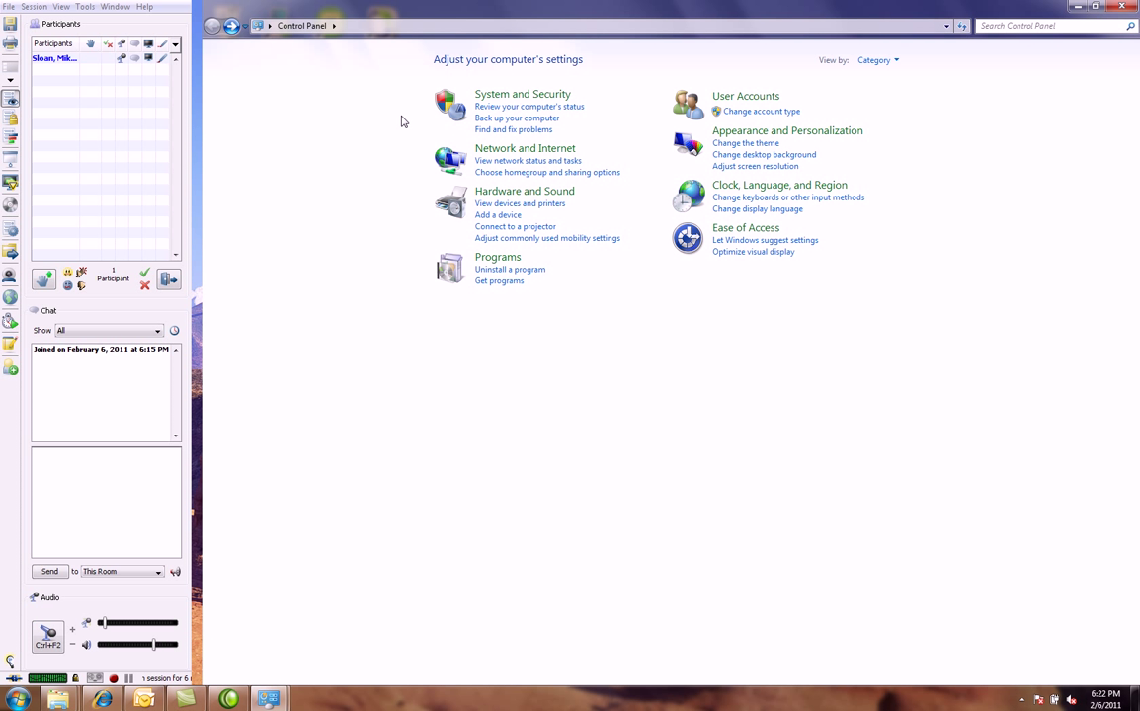
click(506, 196)
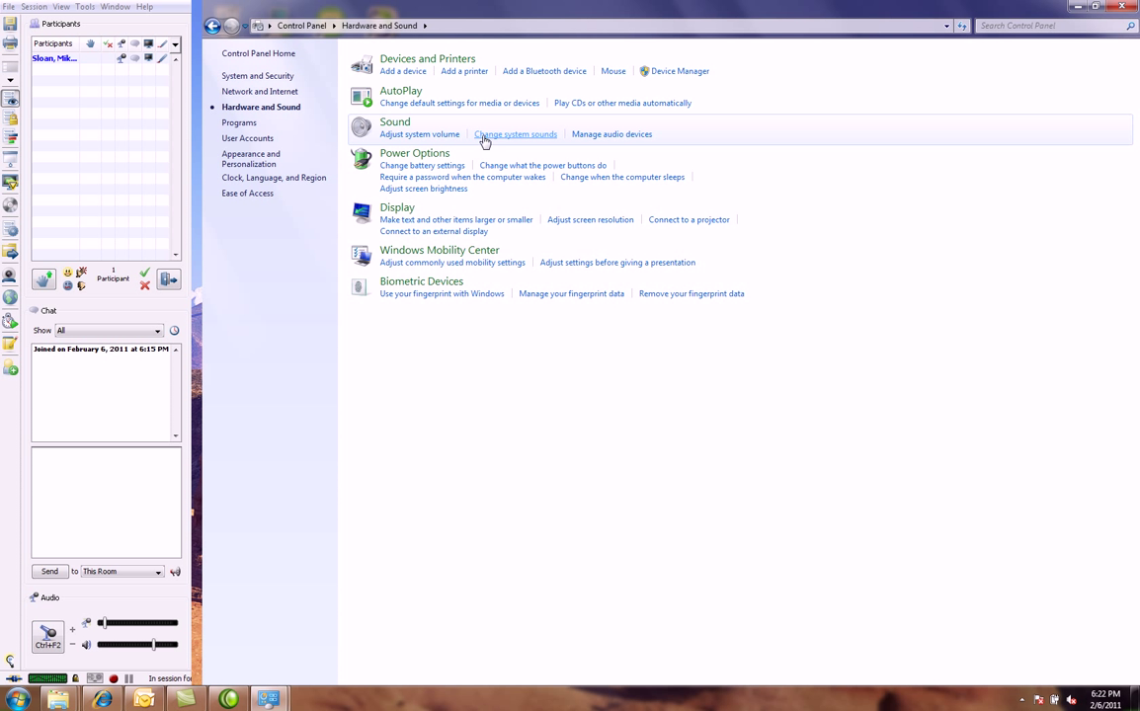
click(611, 138)
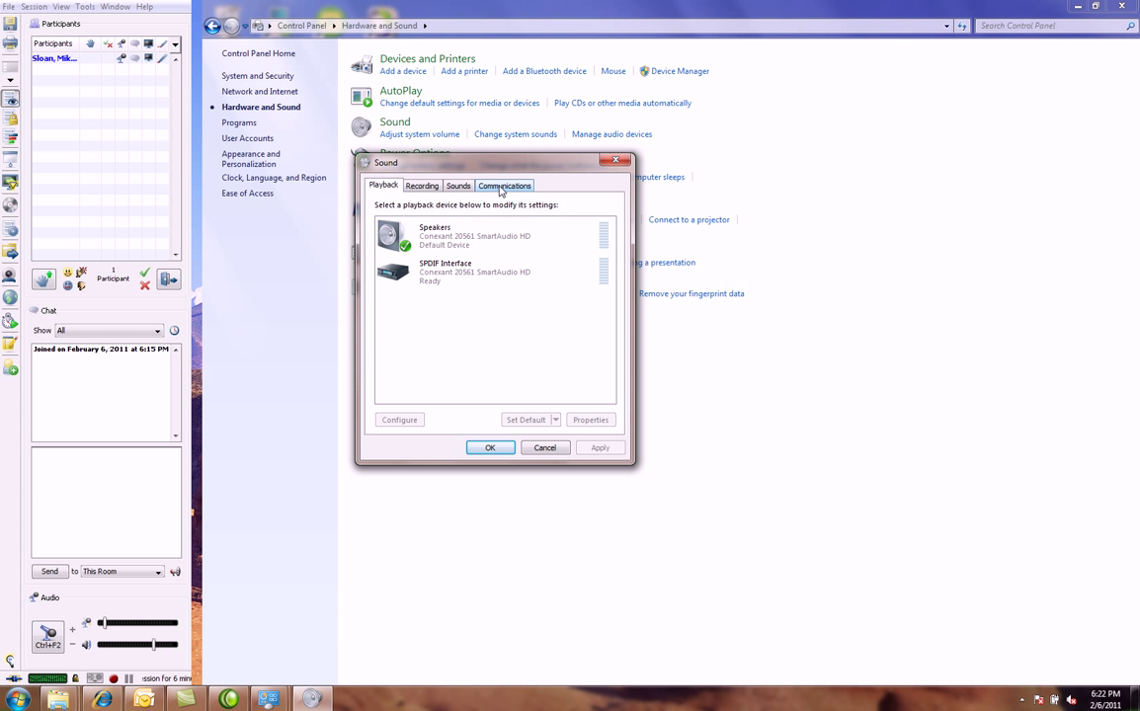
click(420, 190)
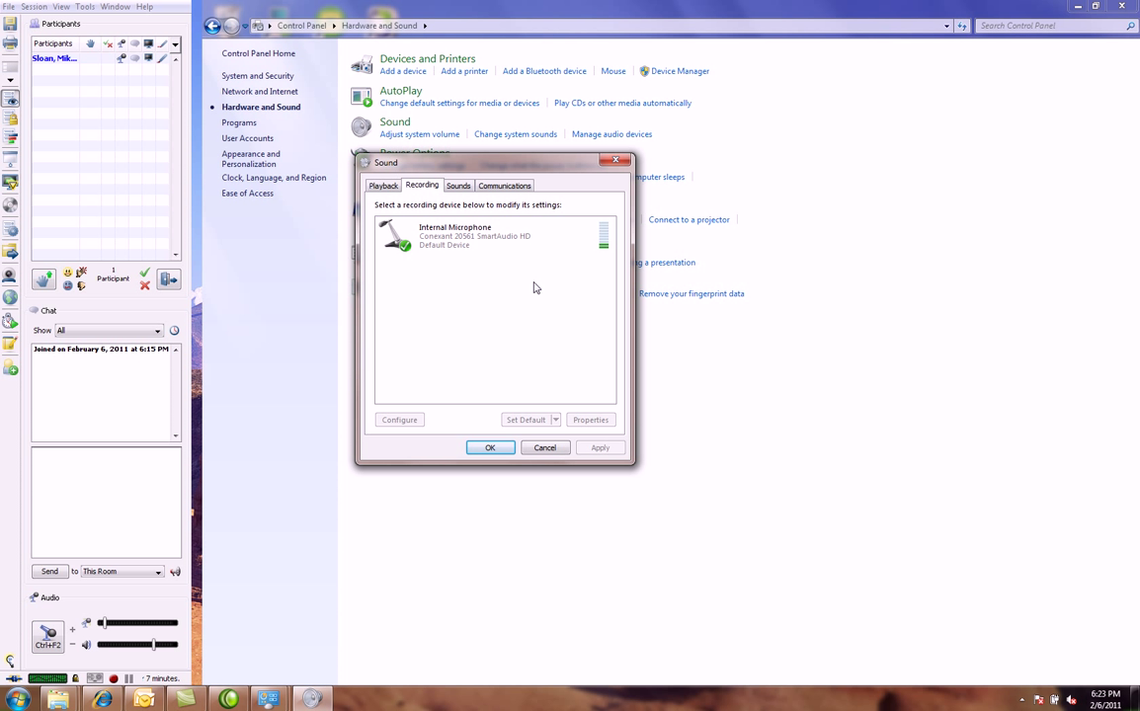
Switch to the Elluminate session, check its list of audio input devices, and leave the selection without changing it.
click(84, 7)
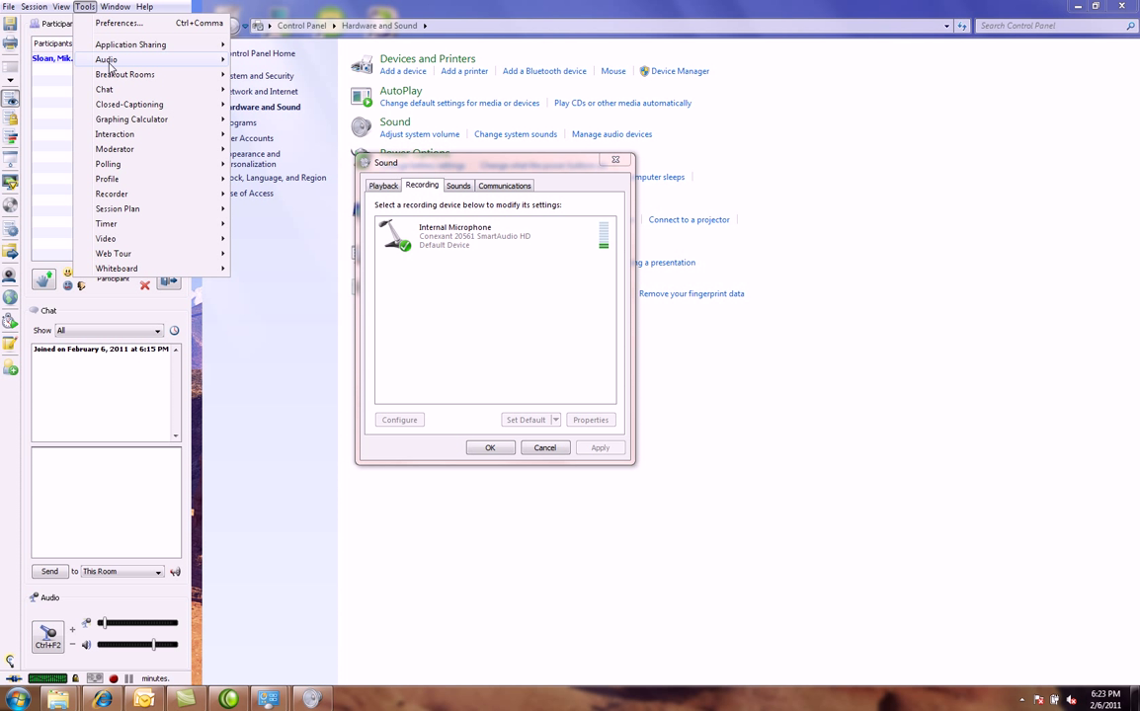
mouse_move(111, 67)
mouse_move(301, 76)
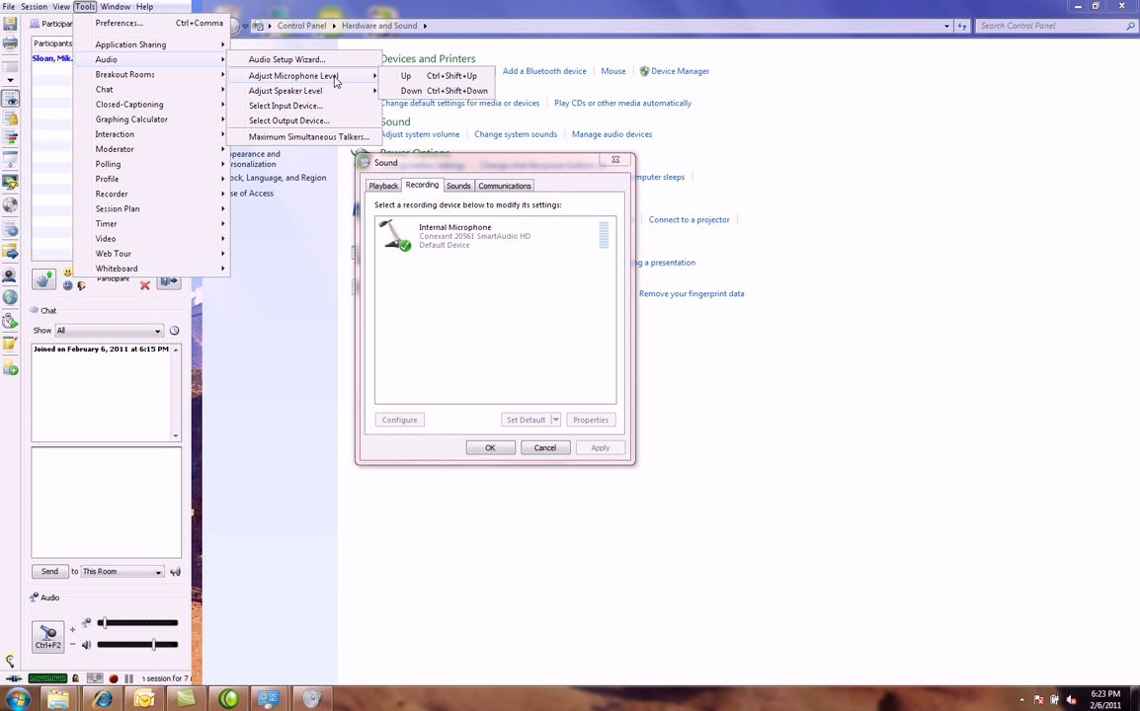
click(304, 105)
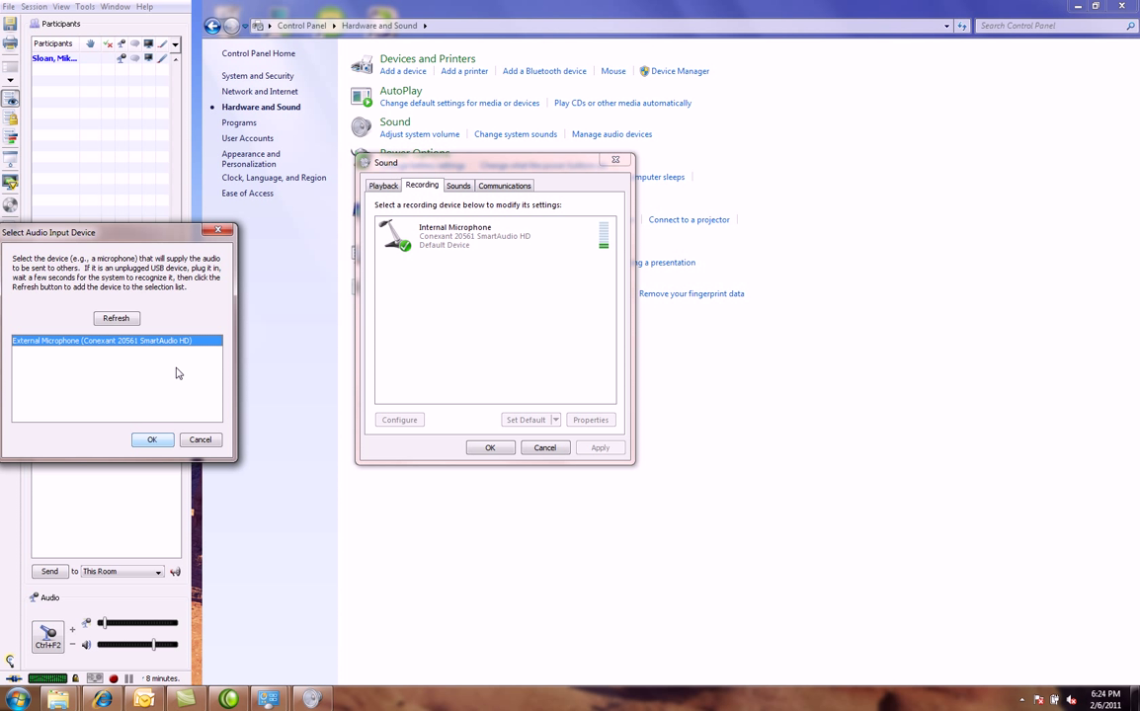
click(200, 442)
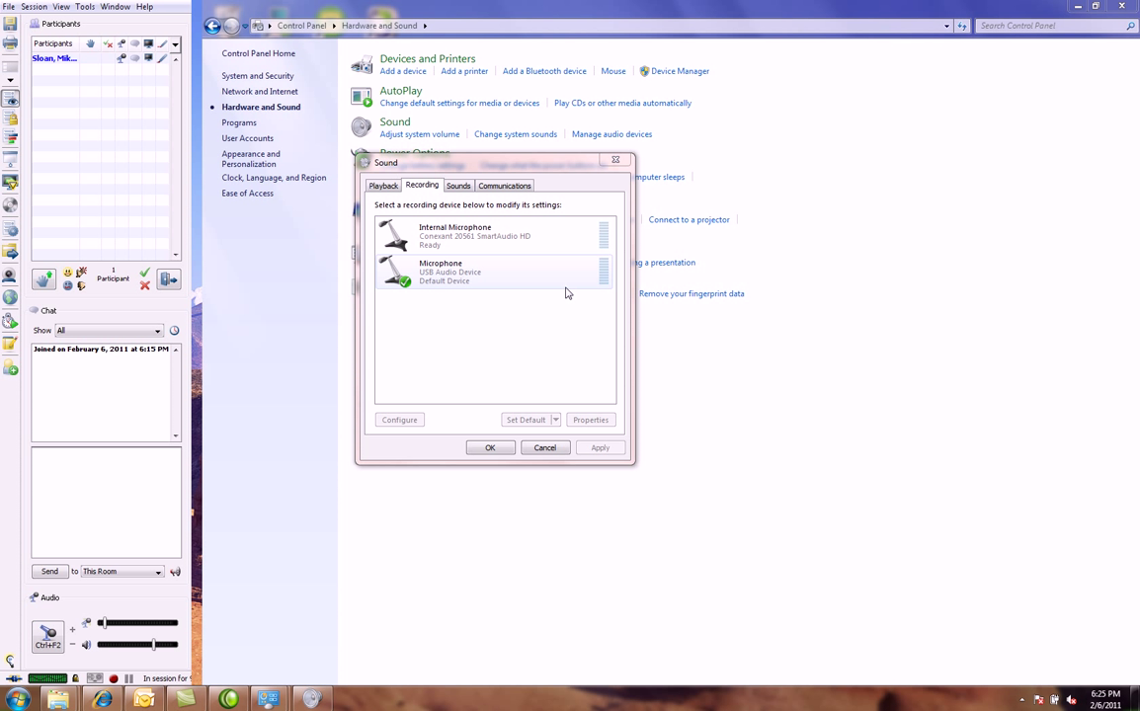
click(1022, 700)
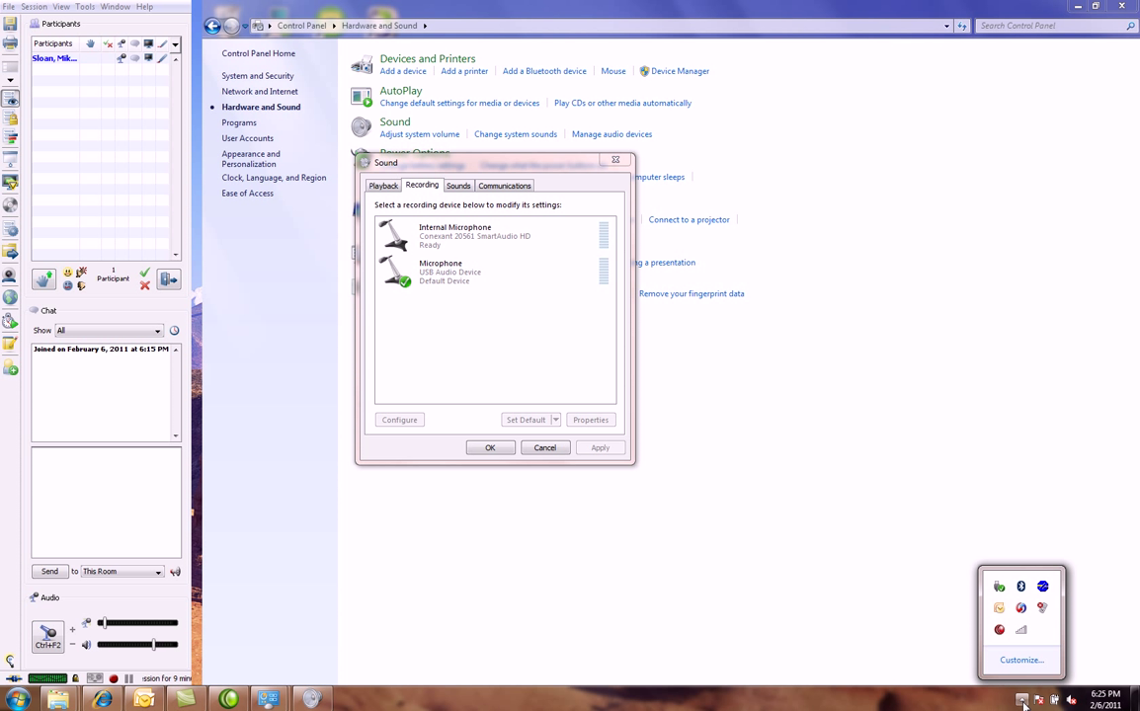
click(1079, 643)
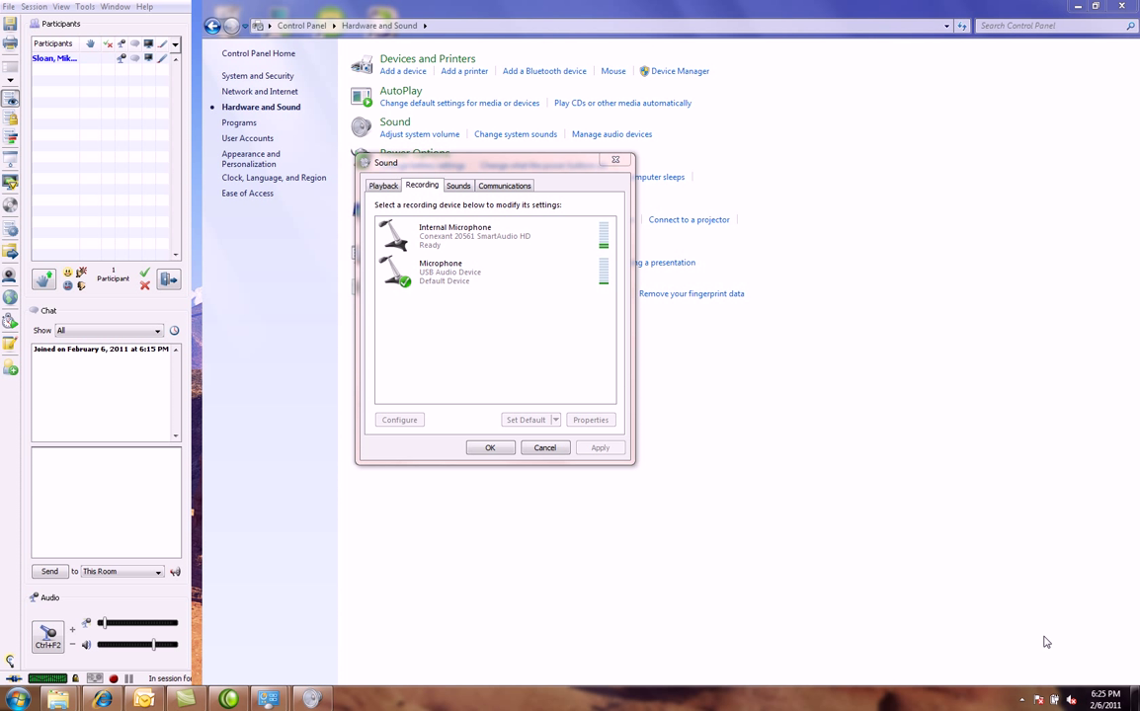
Review the Internal Microphone's properties in the Windows Sound settings, covering its device usage, listening, level and advanced options.
click(449, 268)
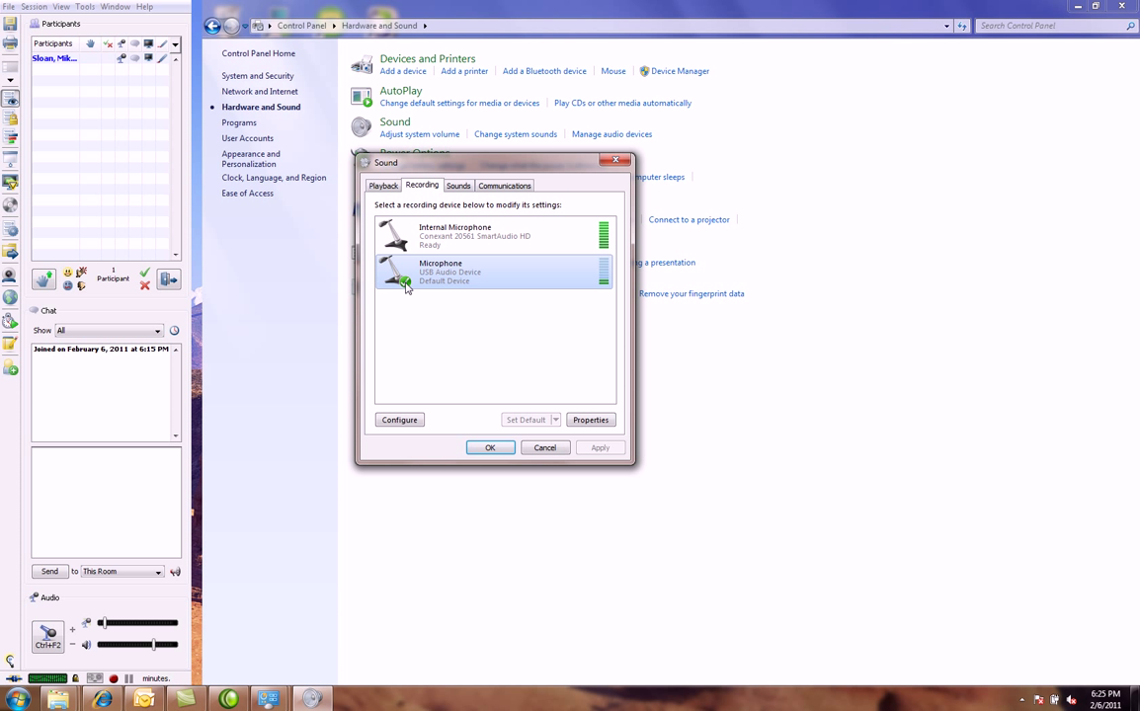
double_click(424, 237)
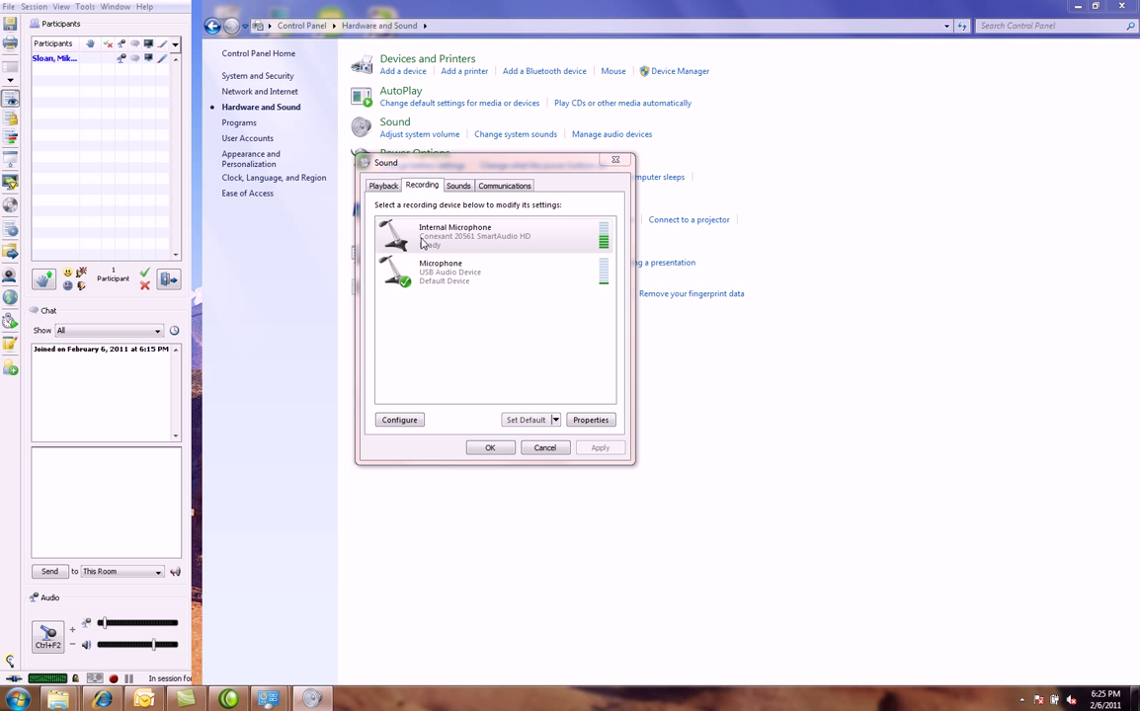
click(567, 498)
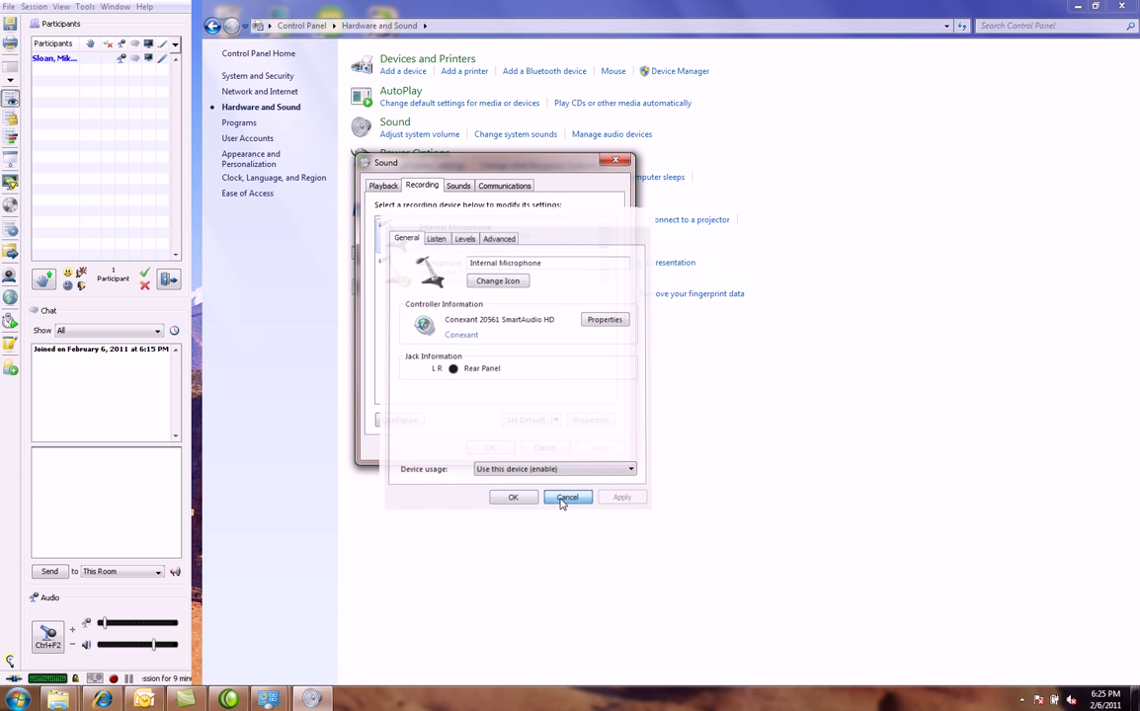
double_click(450, 244)
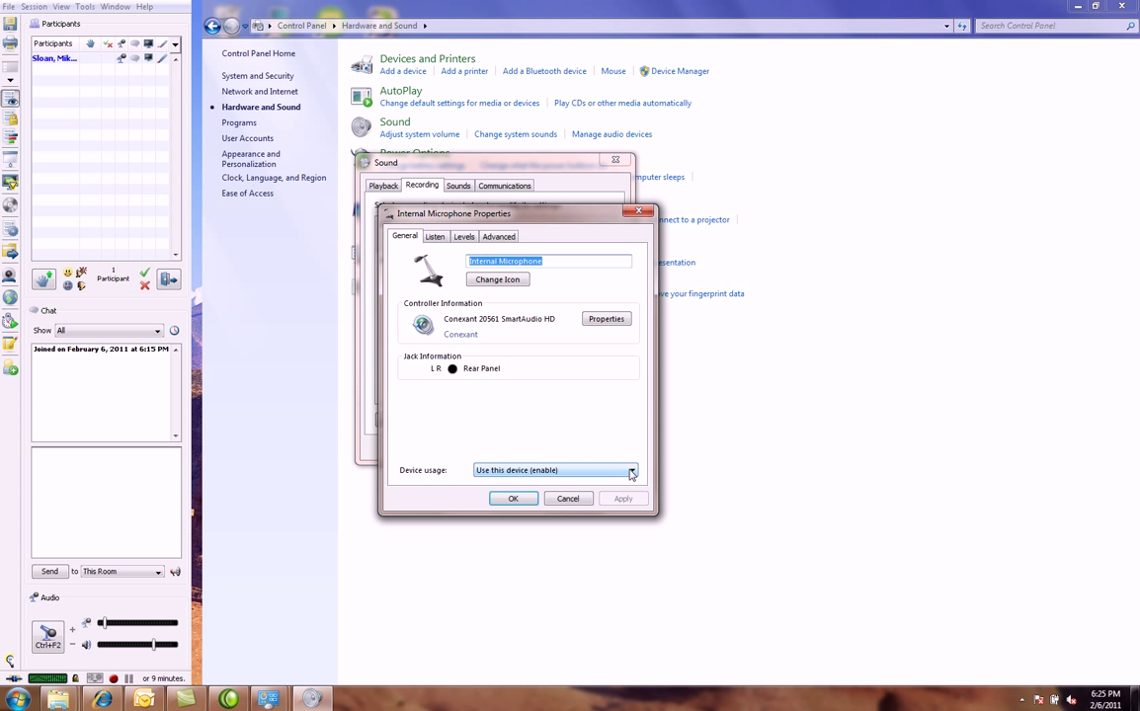
click(569, 470)
click(570, 483)
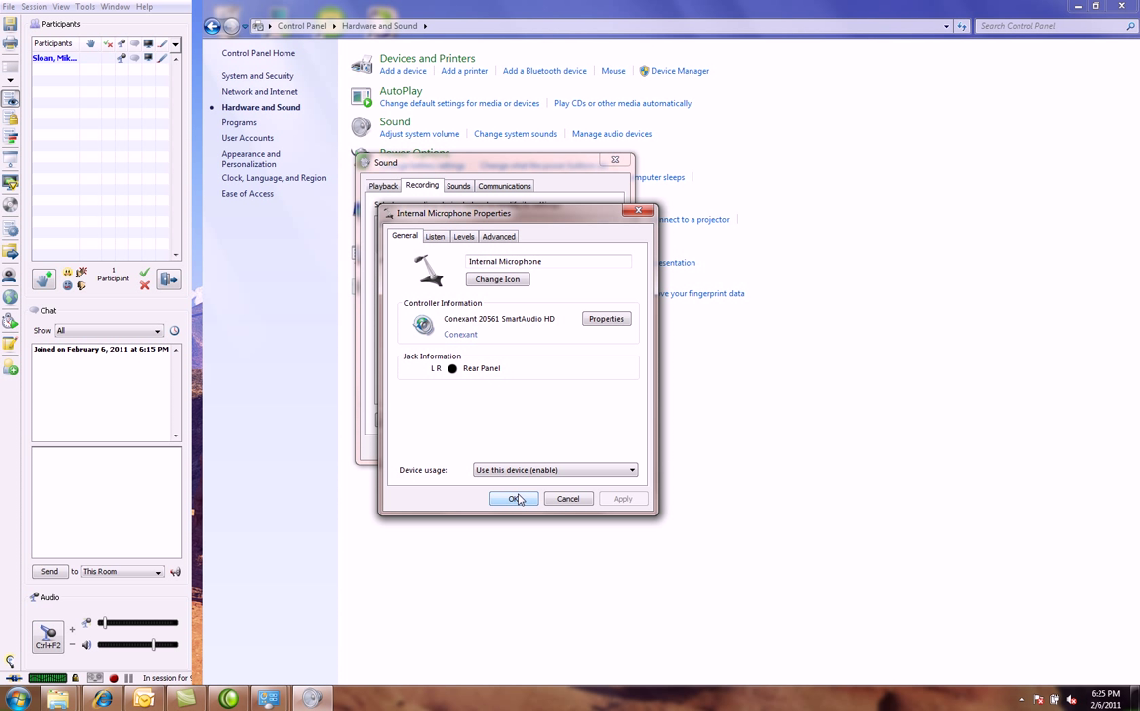
click(437, 239)
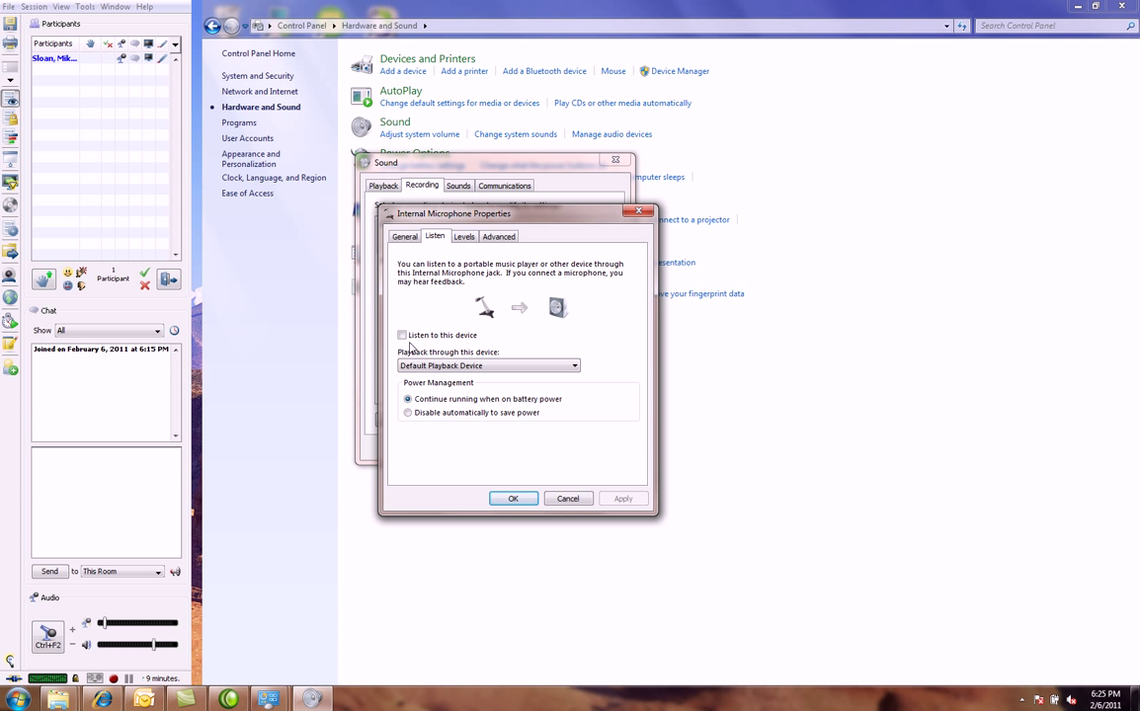
click(463, 237)
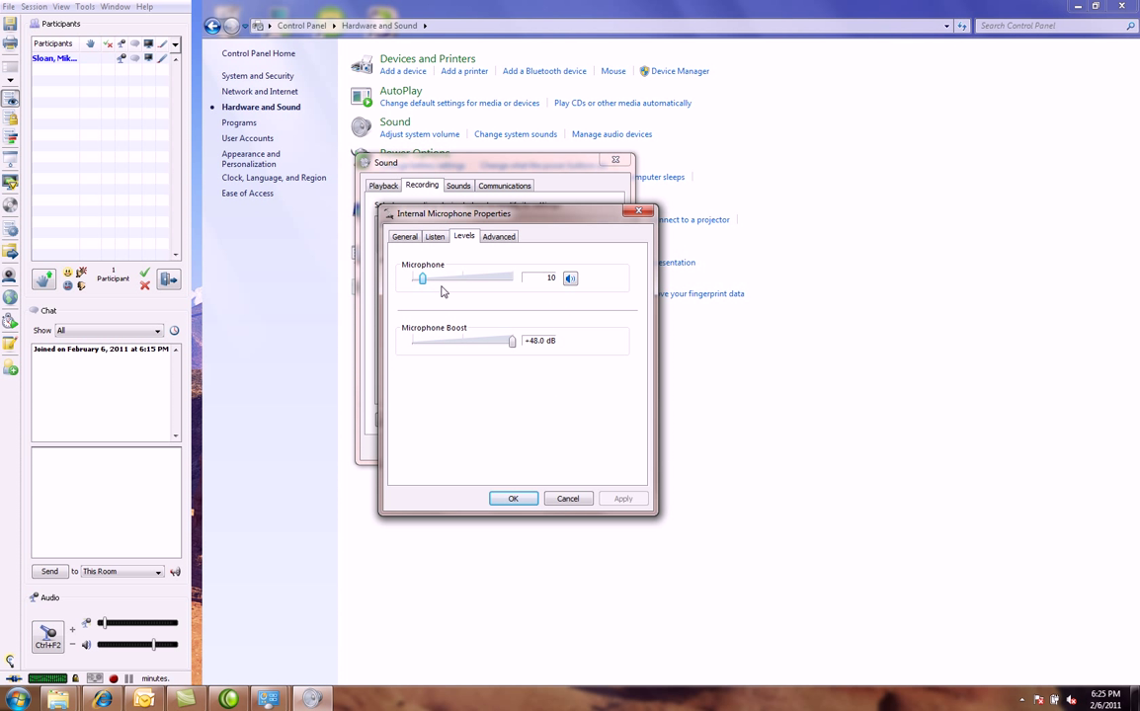
click(498, 236)
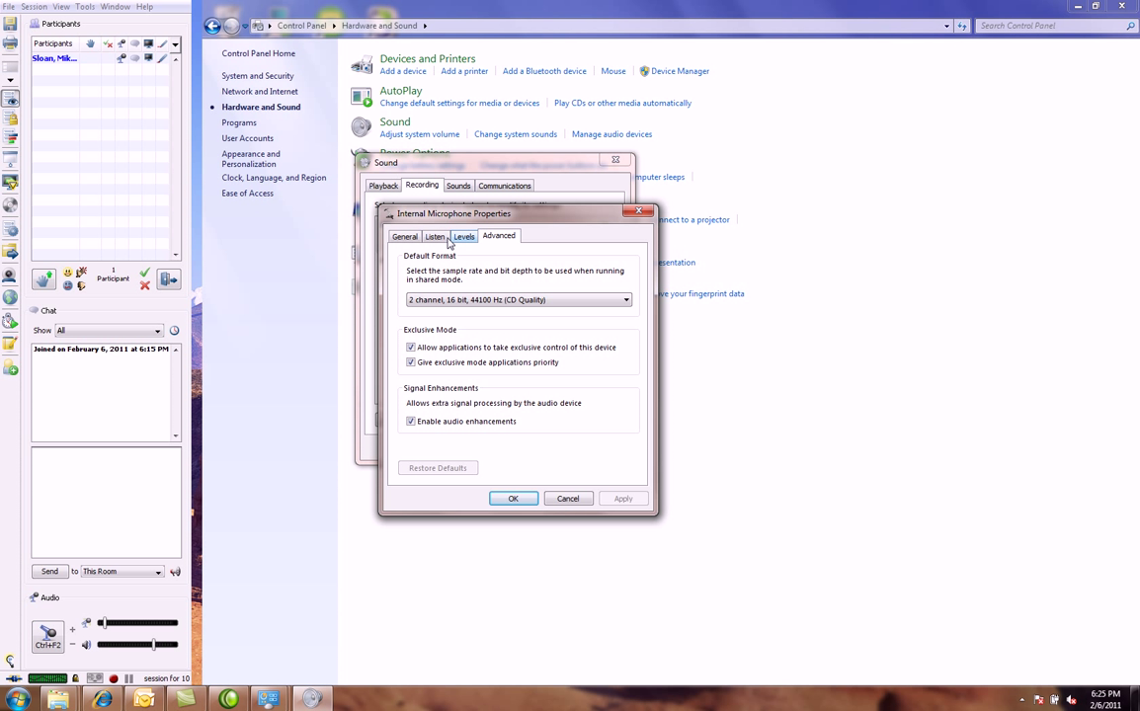
key(ctrl+Tab)
click(529, 499)
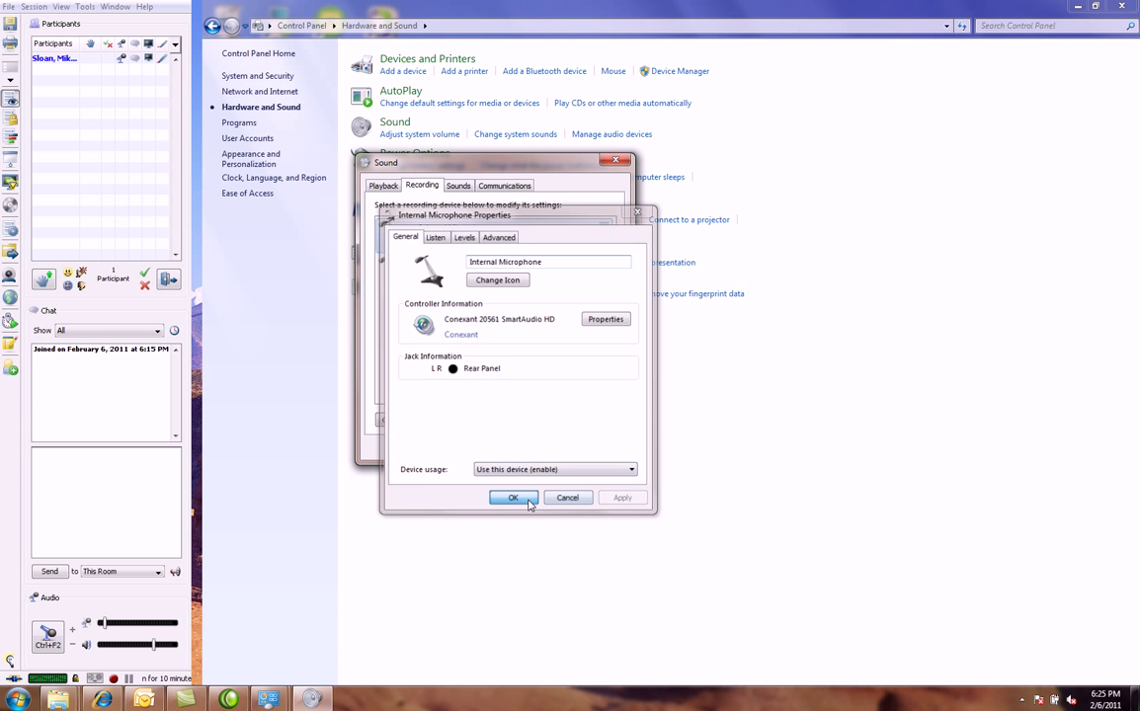
Set the Internal Microphone as the default recording device and confirm the sound settings.
right_click(442, 235)
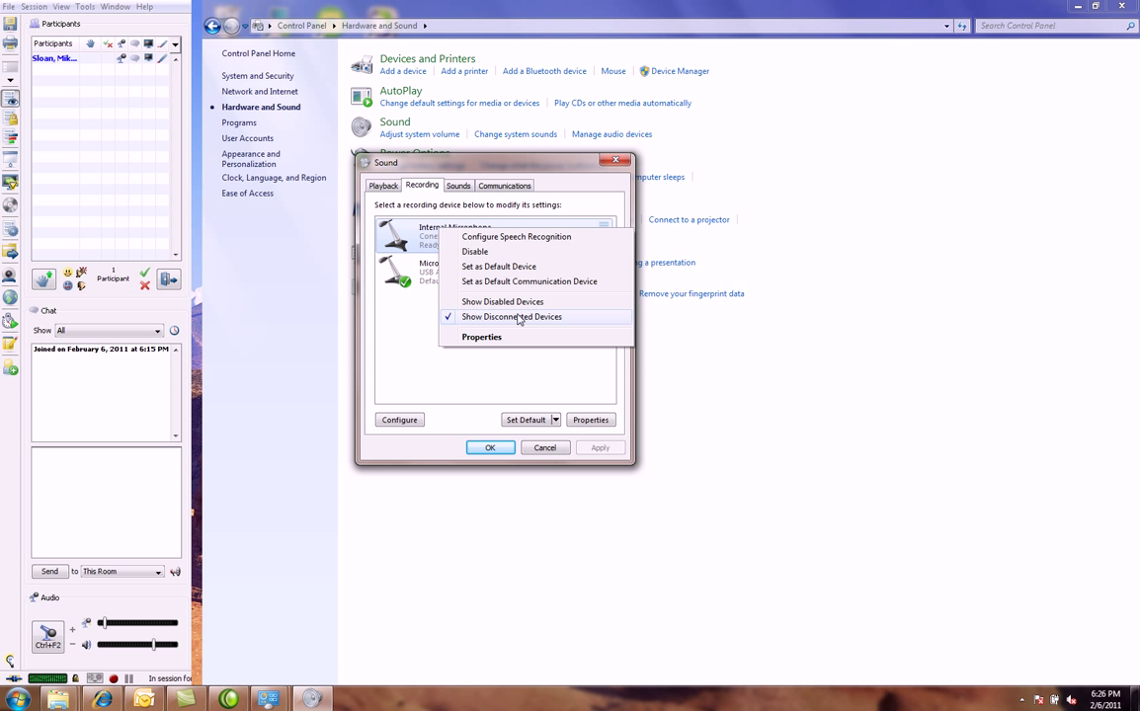
click(498, 267)
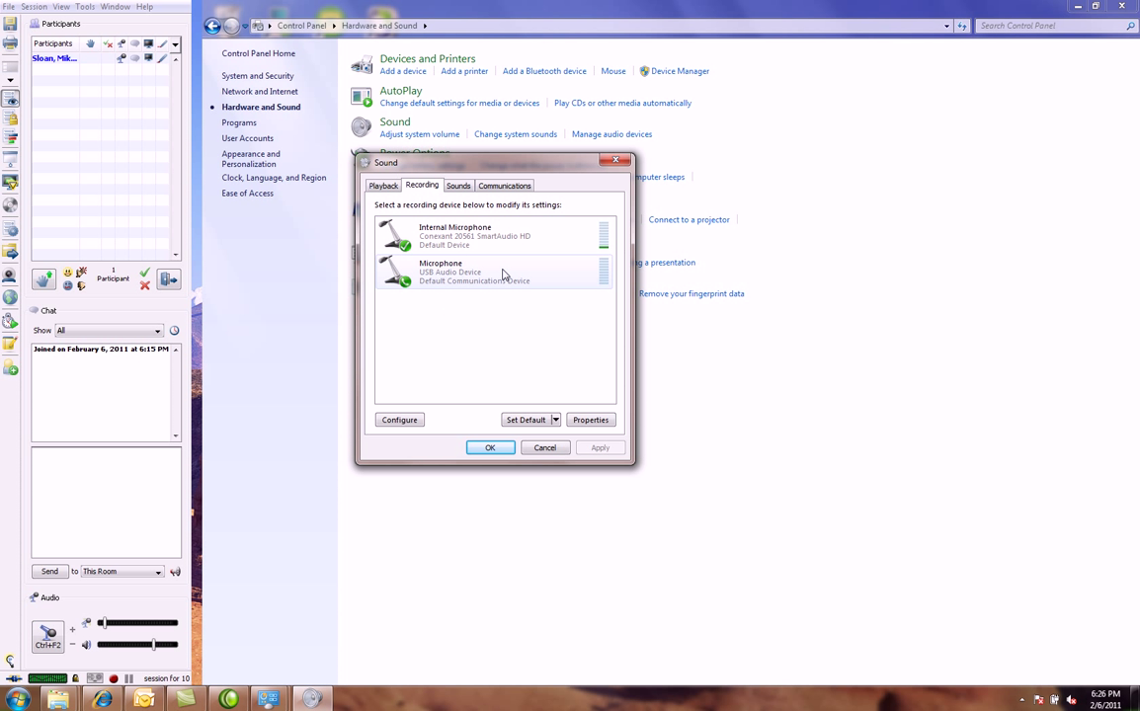
right_click(423, 281)
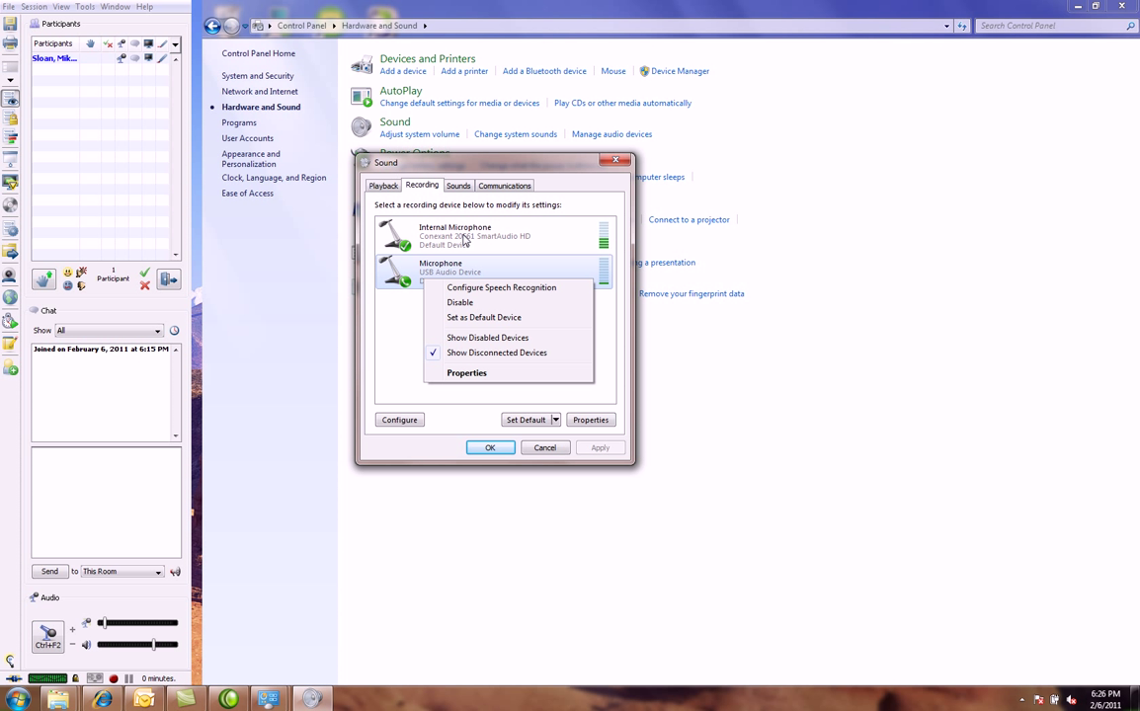
click(465, 240)
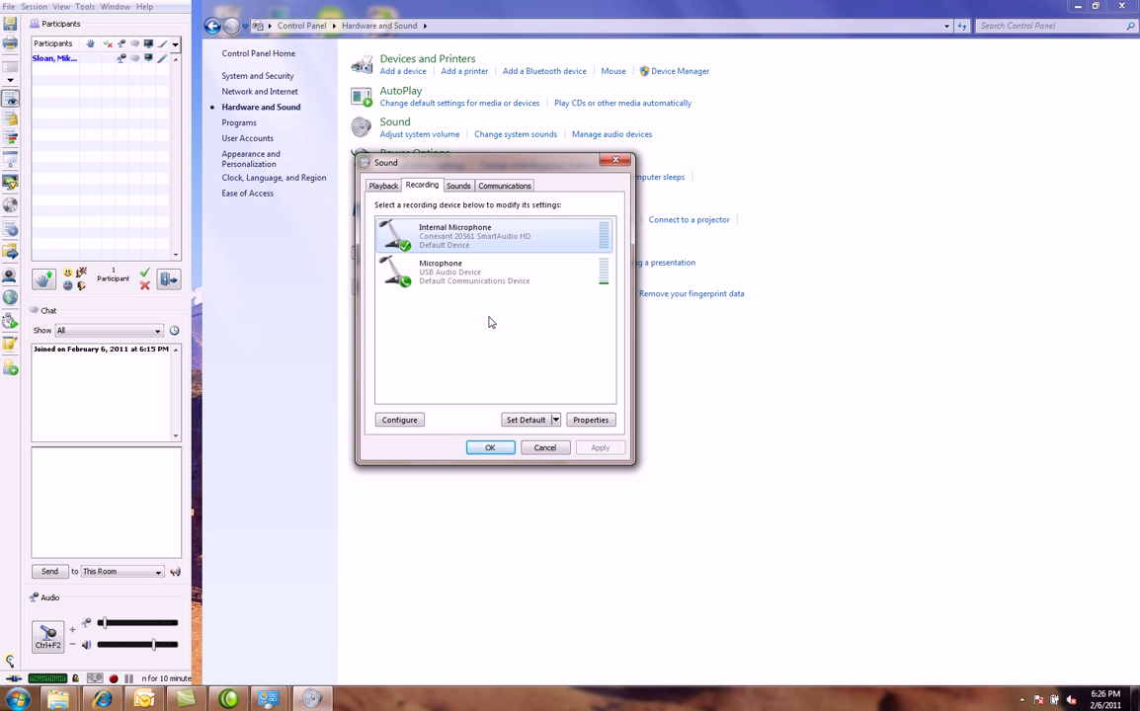
click(494, 449)
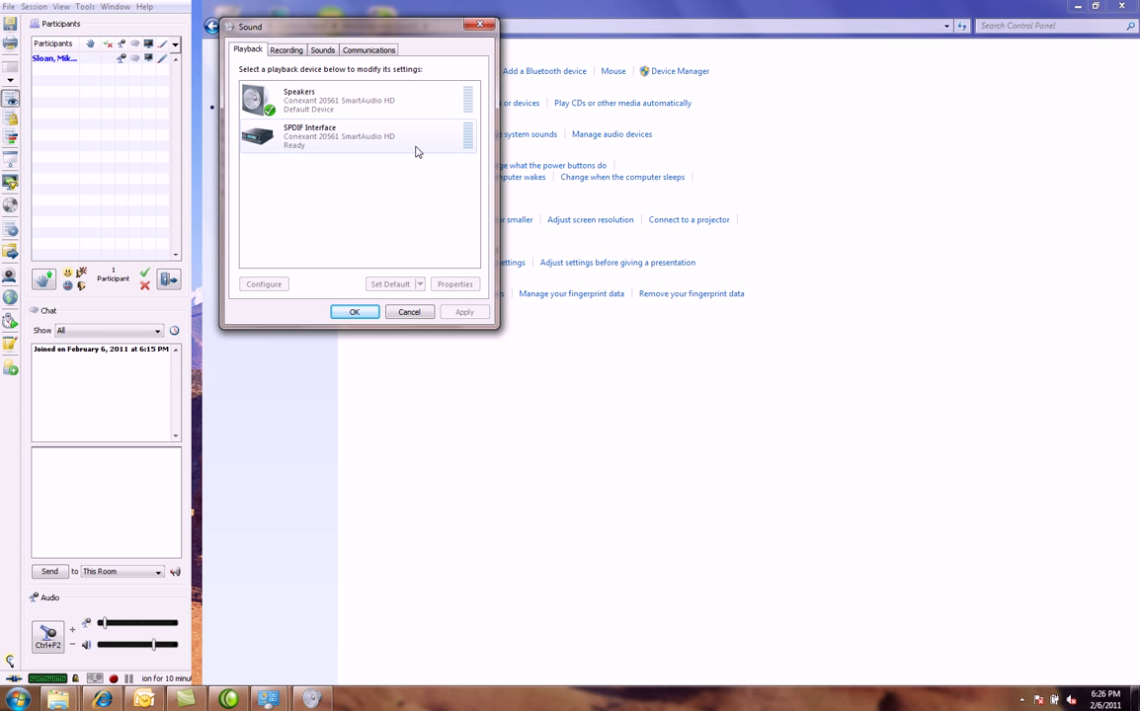
Set the Blue Snowflake microphone as the default recording device and confirm the sound settings.
click(289, 50)
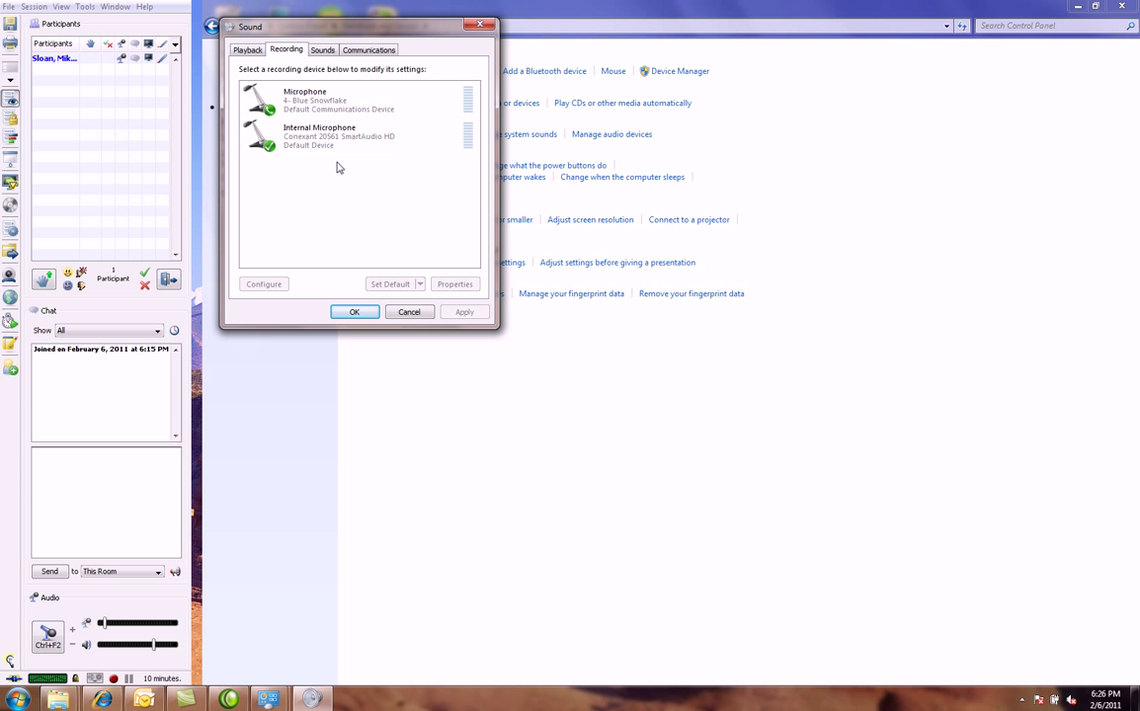
click(326, 99)
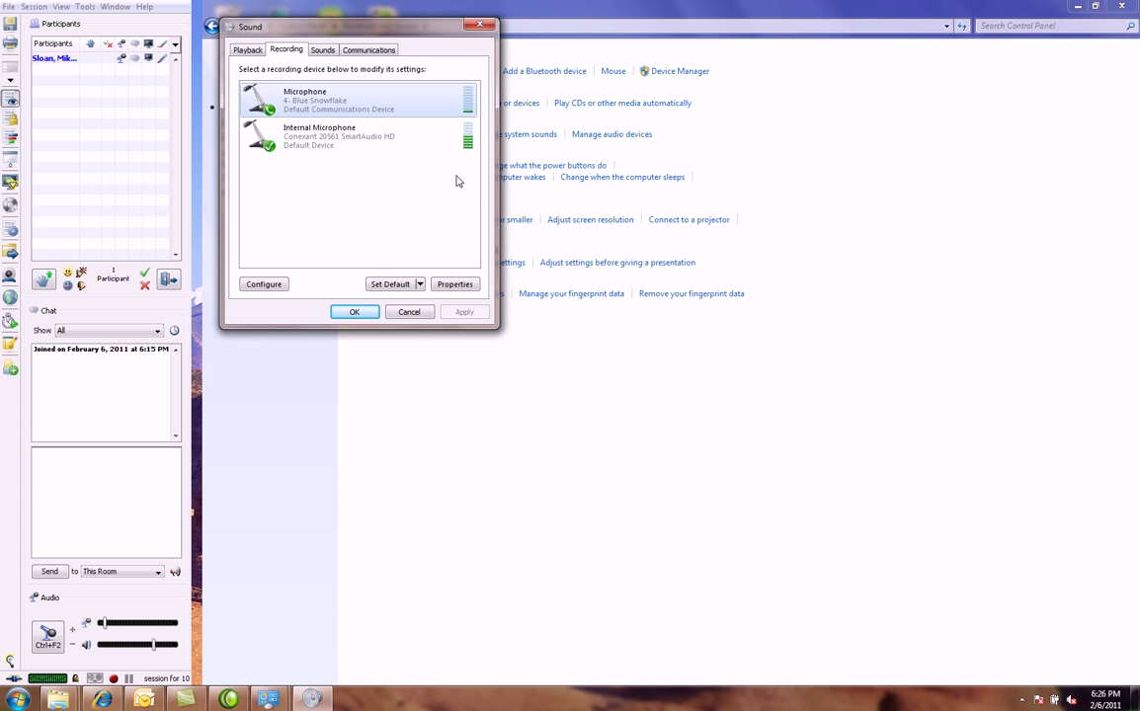
click(328, 145)
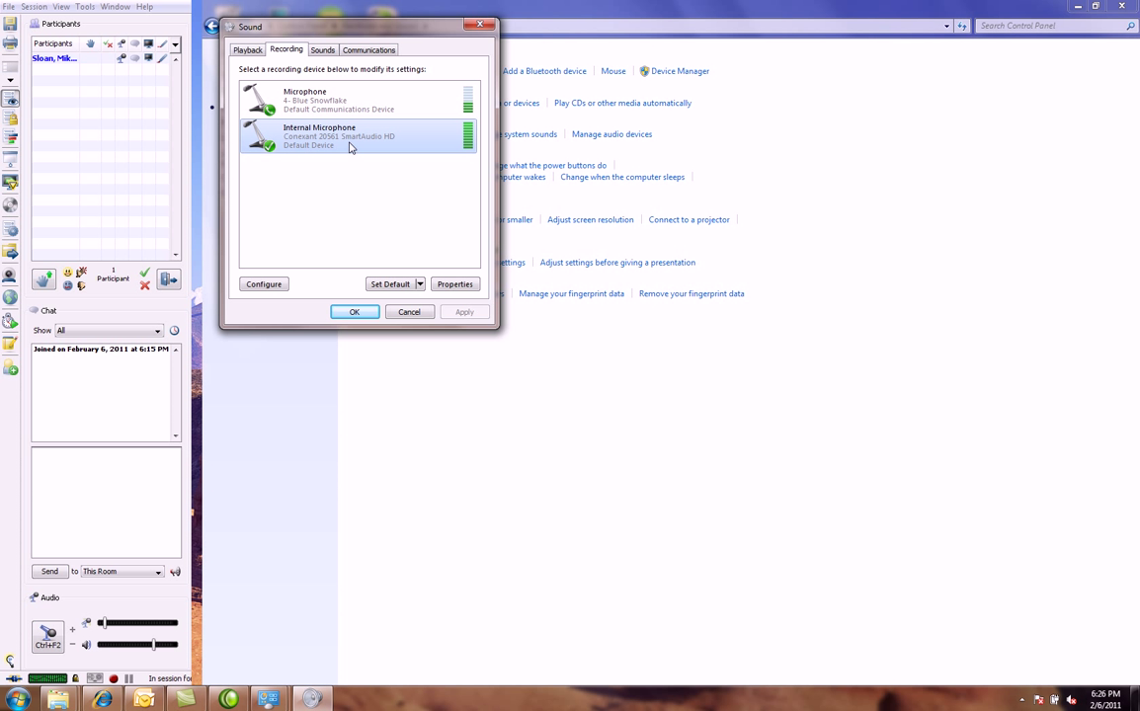
right_click(316, 103)
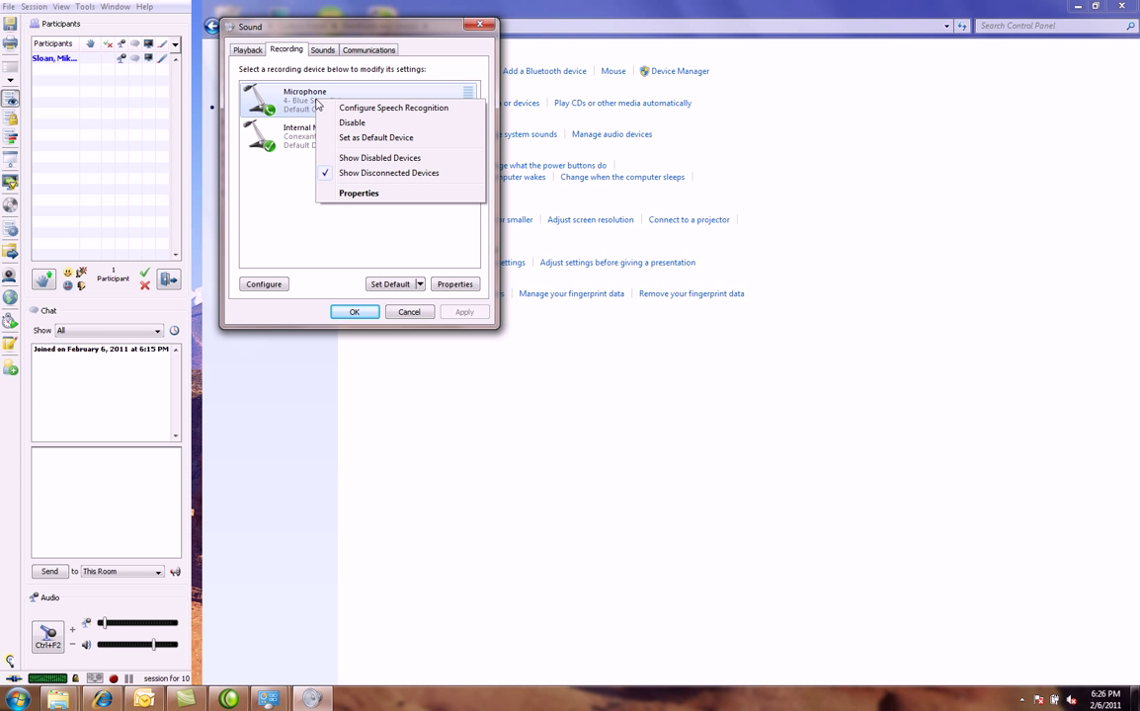
click(369, 138)
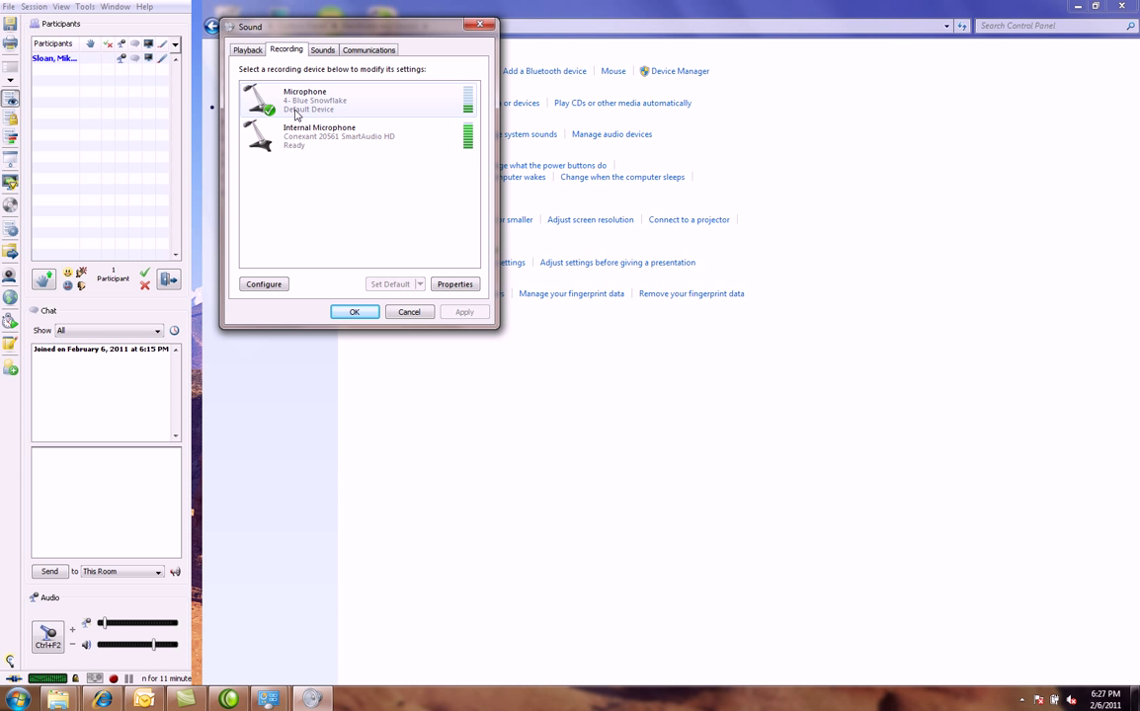
click(353, 312)
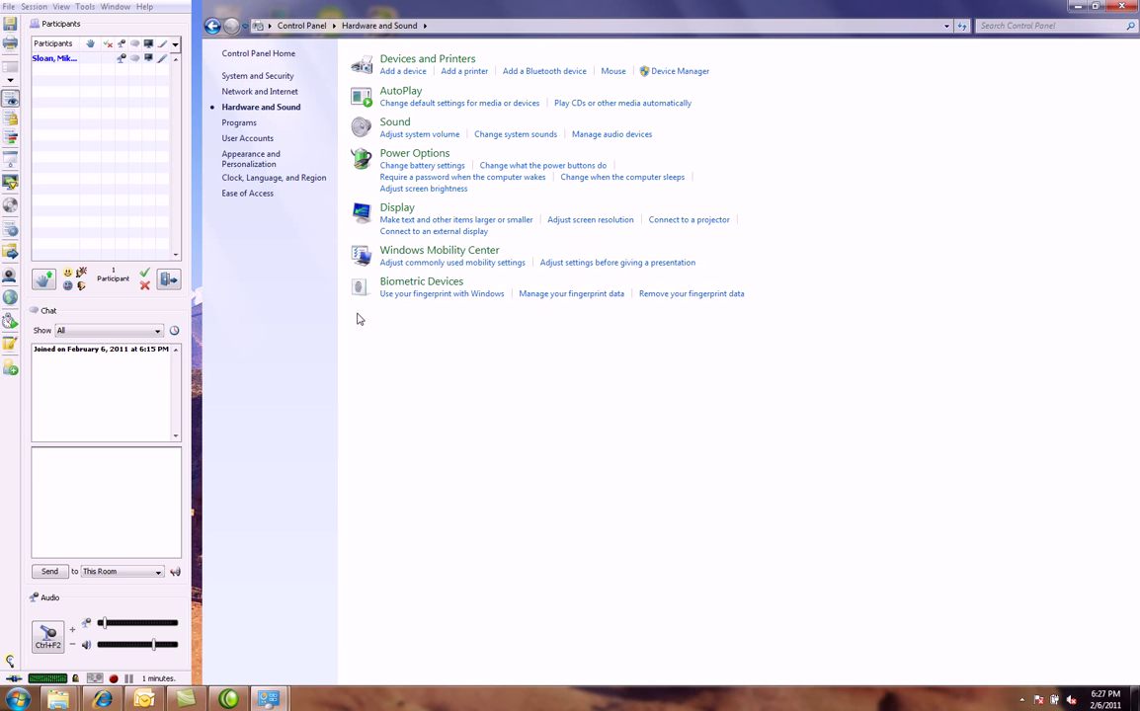
Review the list of recording devices in the Windows Sound settings, confirm, and close the Control Panel.
click(1124, 6)
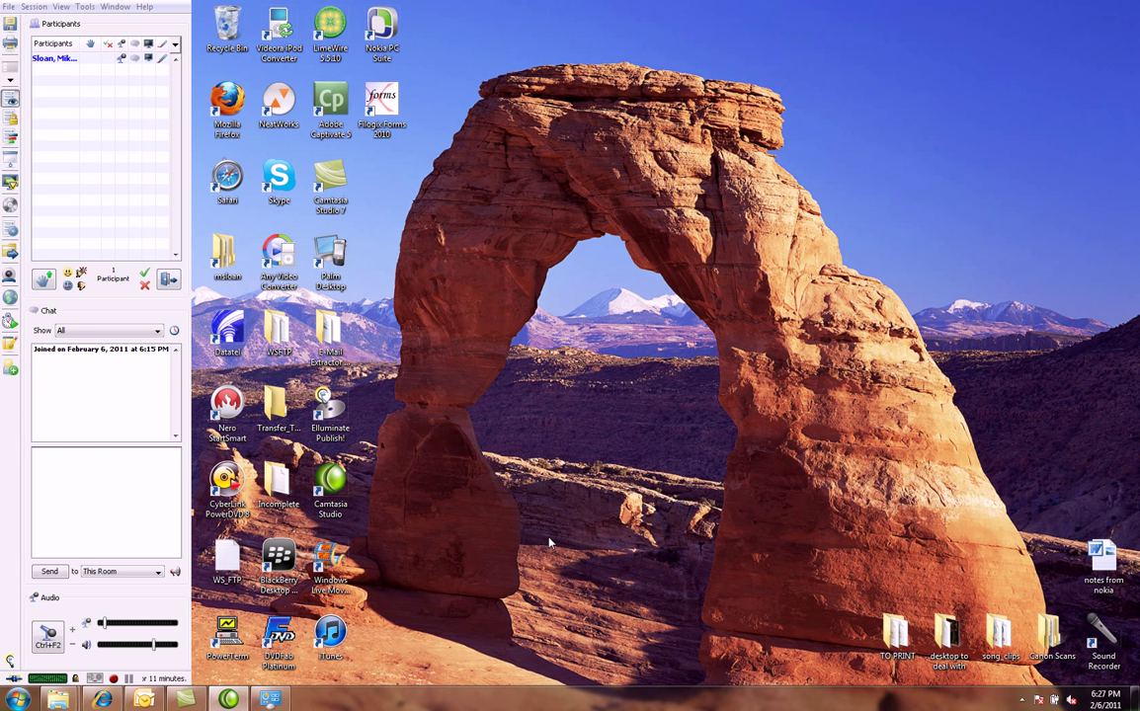
click(20, 700)
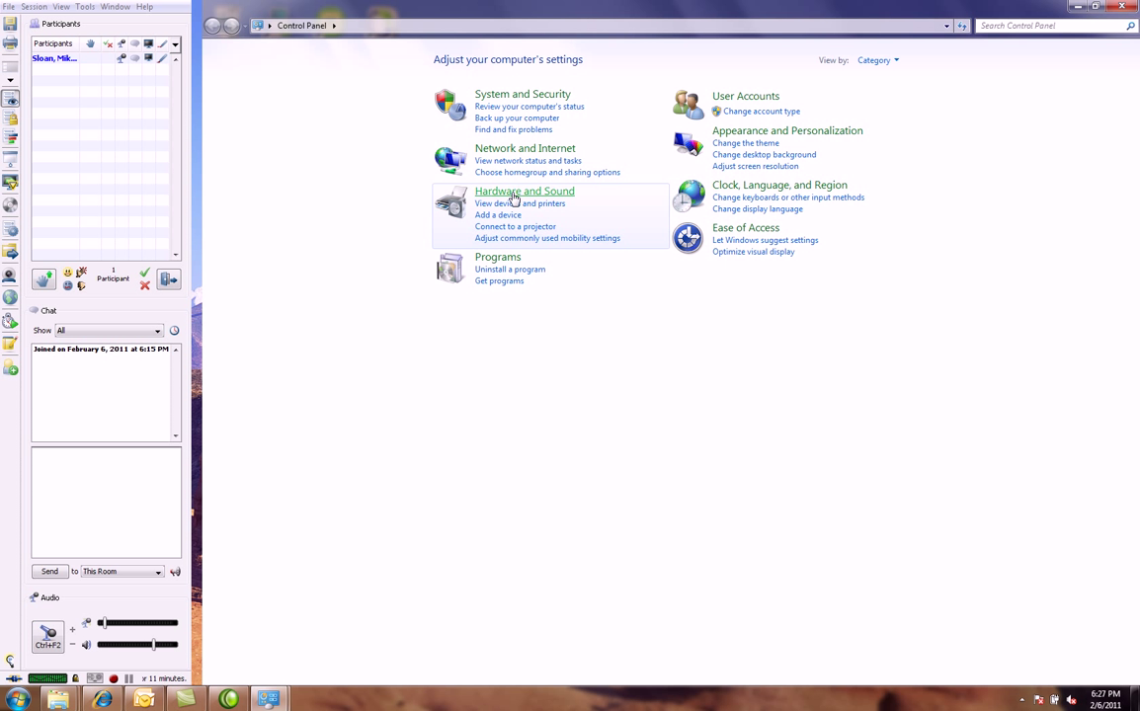
click(511, 192)
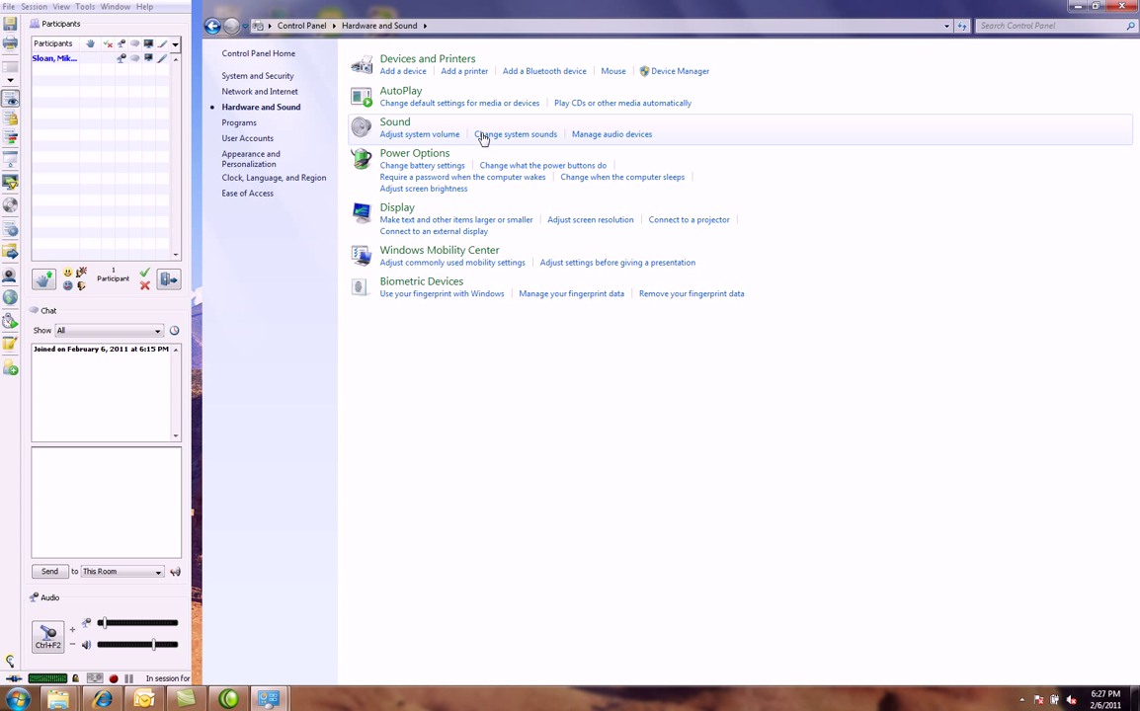
click(598, 138)
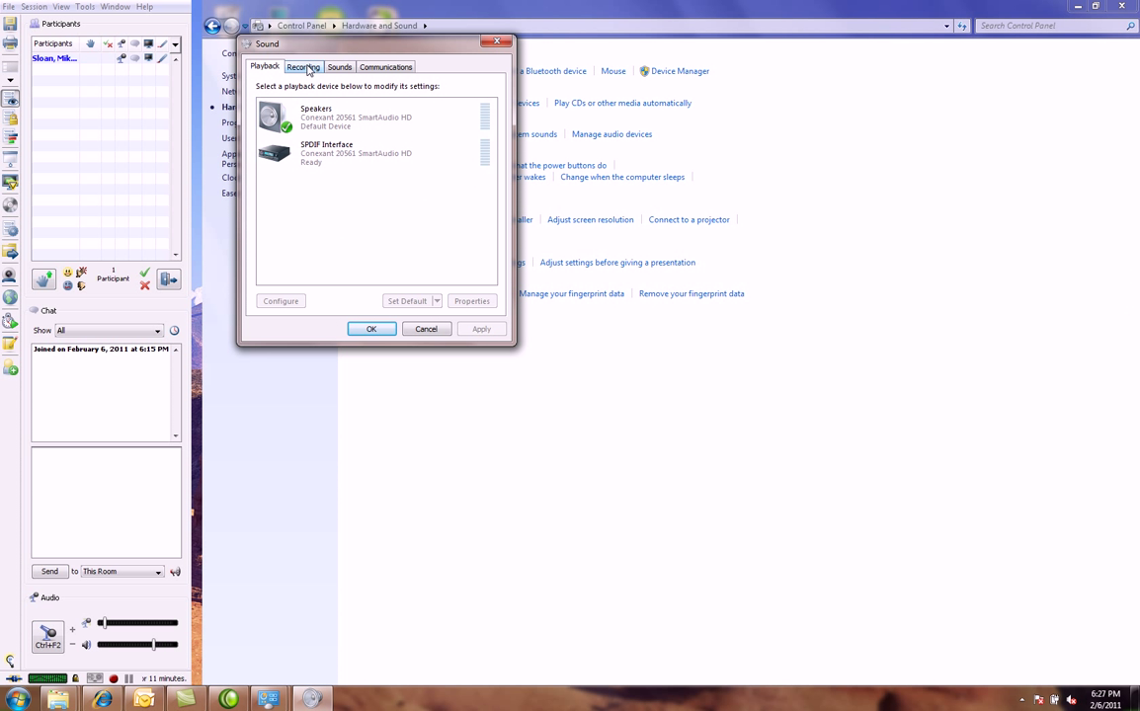
click(303, 68)
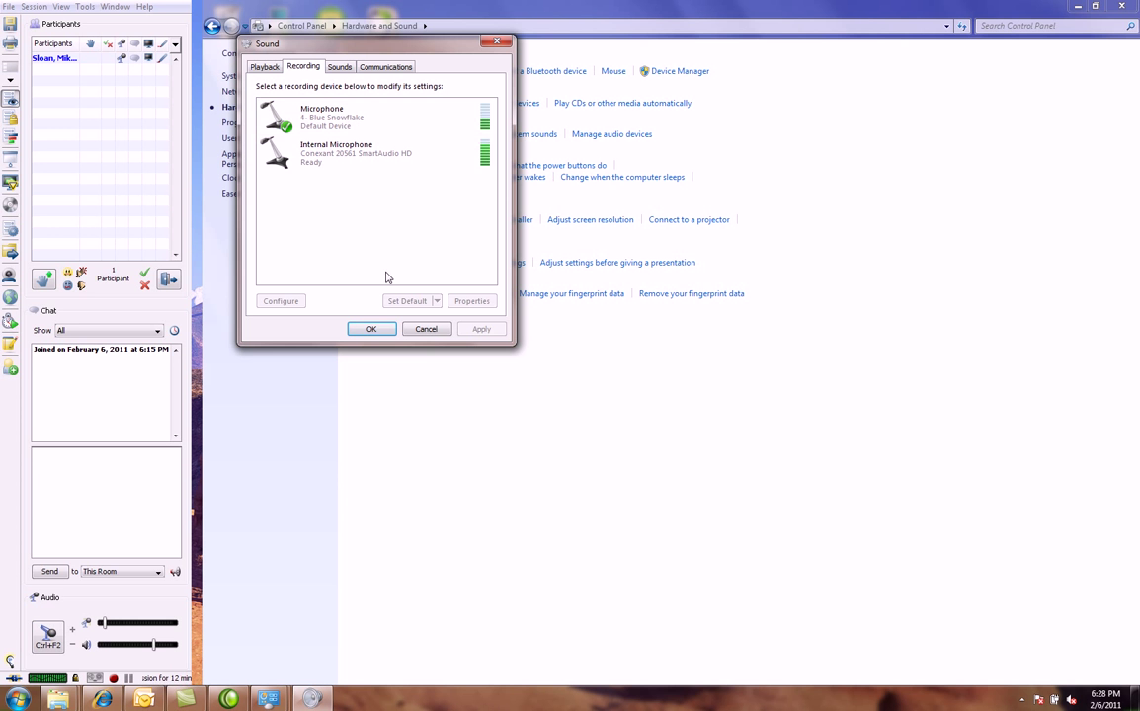
click(372, 328)
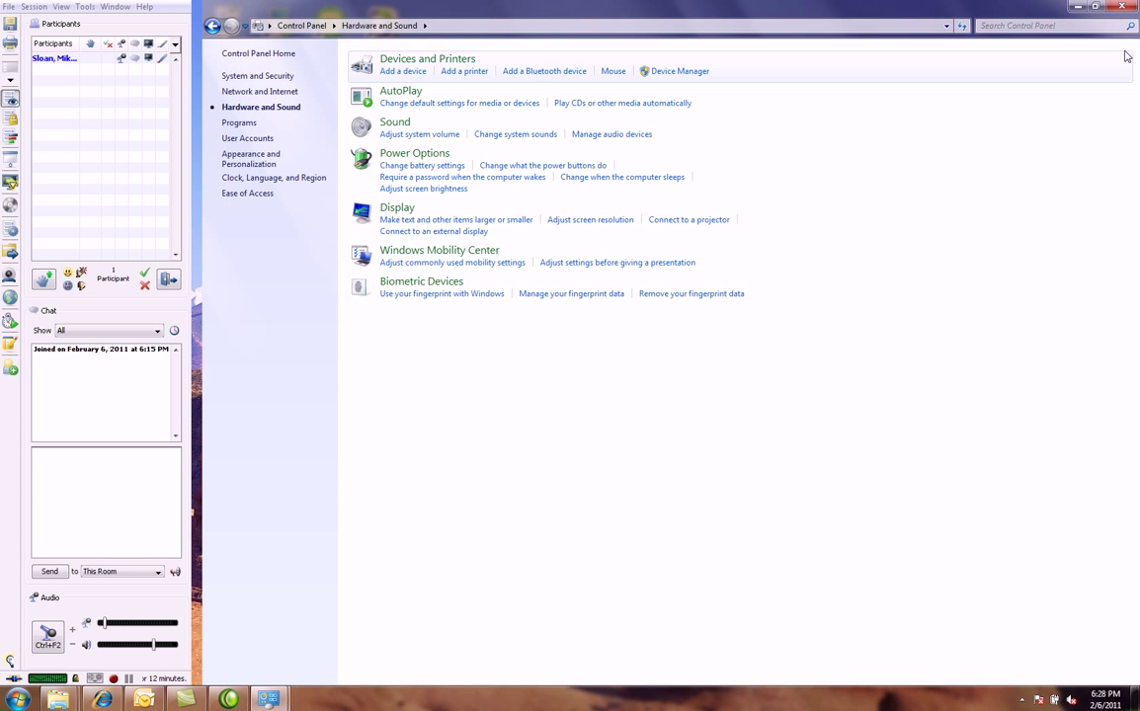
click(1121, 6)
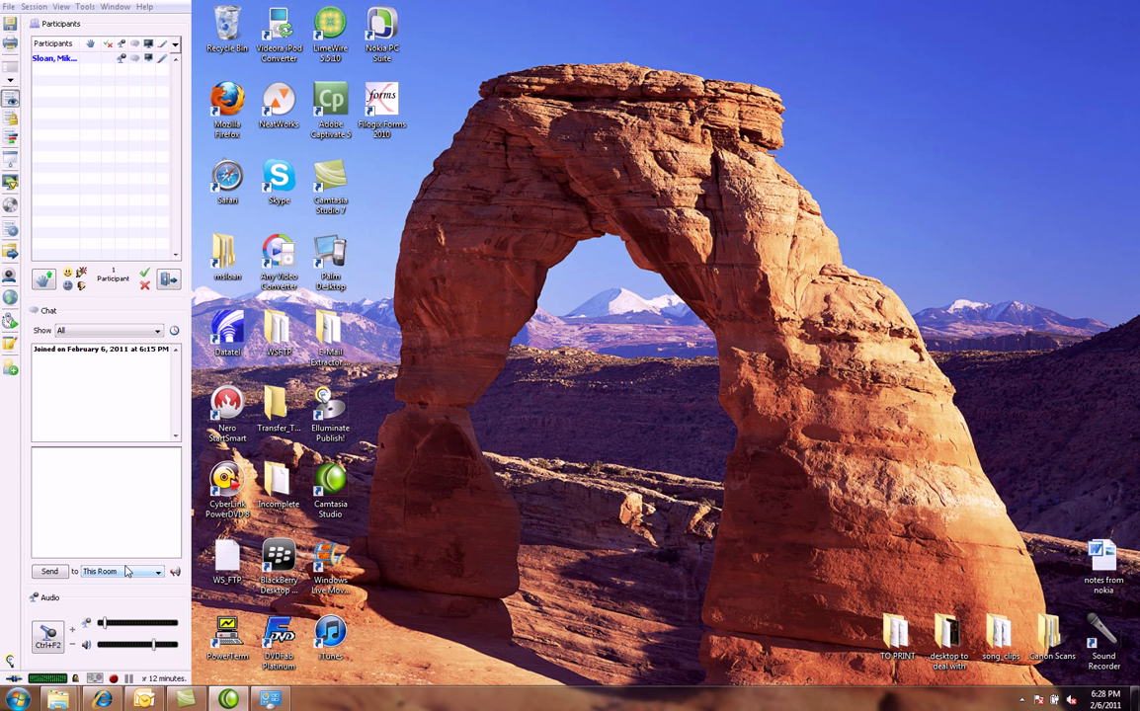
Turn on the microphone in the Elluminate session and try to select an audio input device while talking.
click(47, 638)
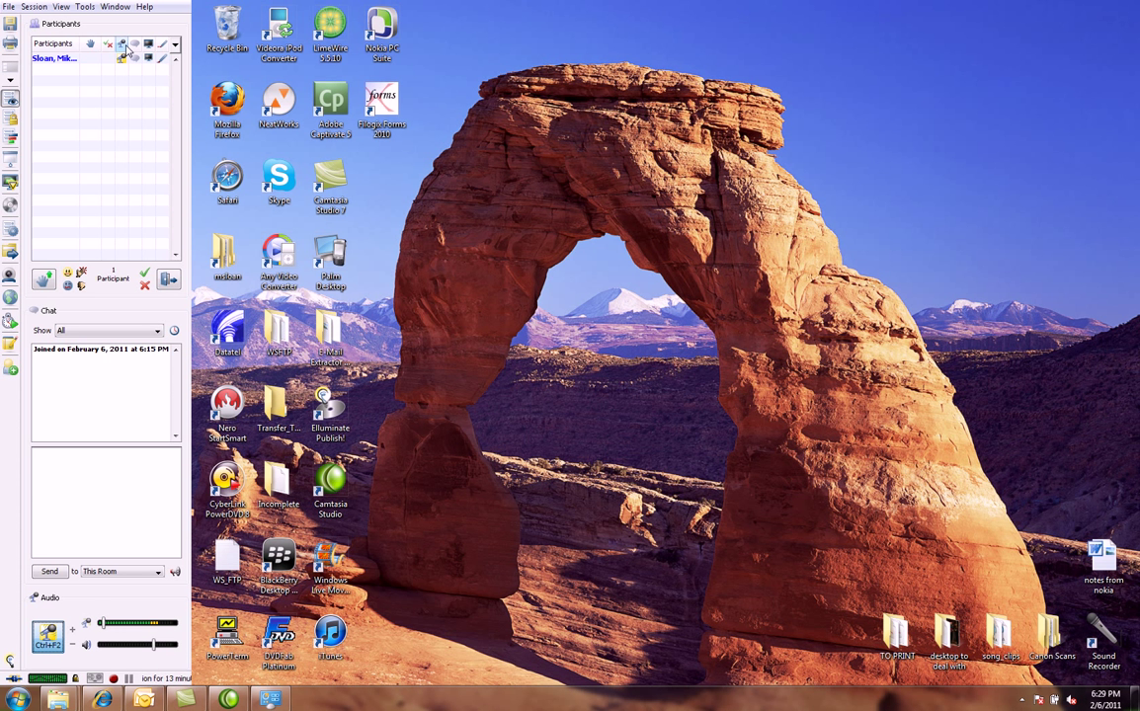
click(87, 8)
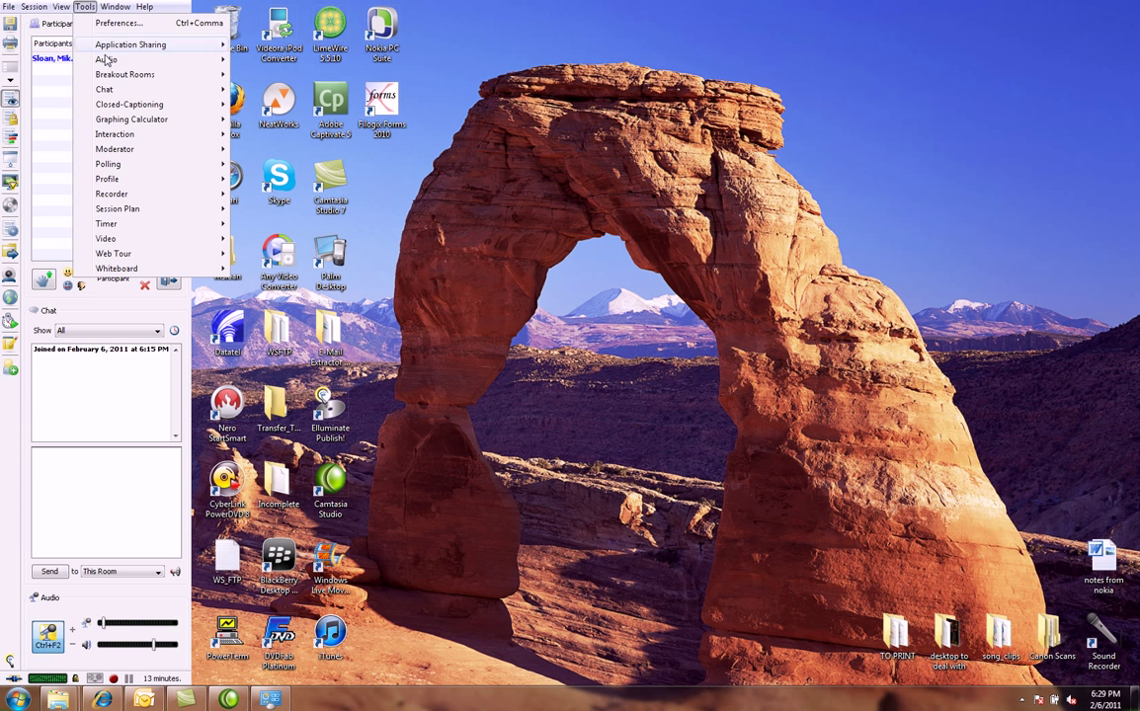
mouse_move(105, 62)
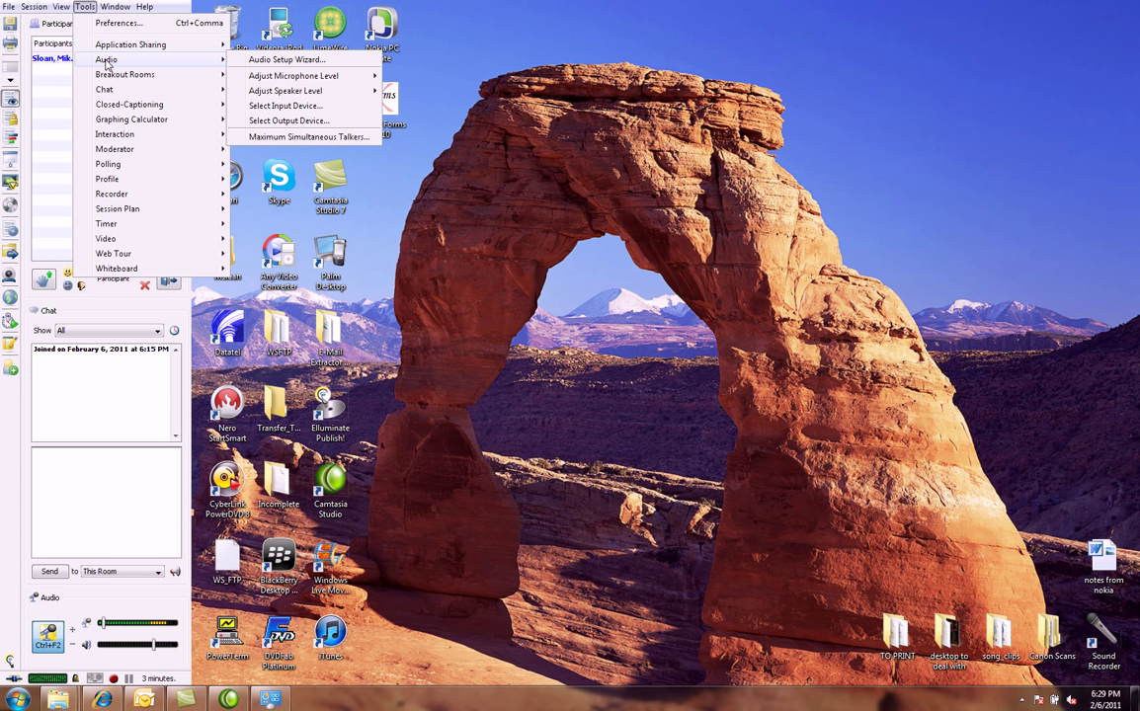
click(296, 110)
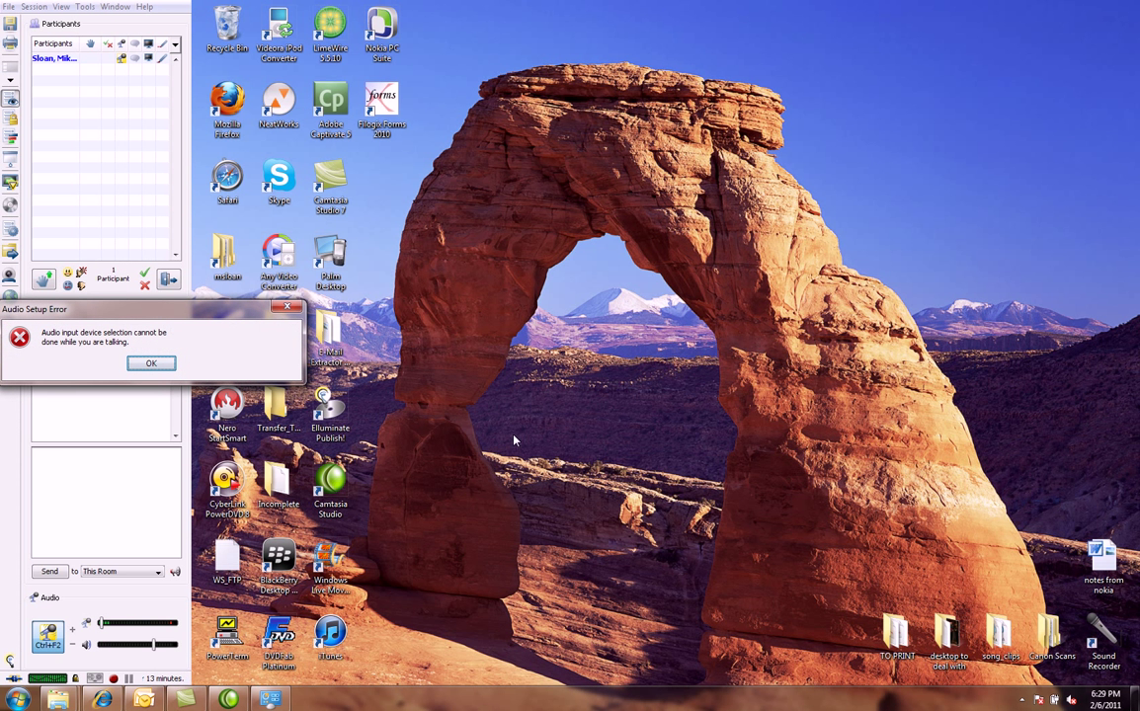
click(150, 363)
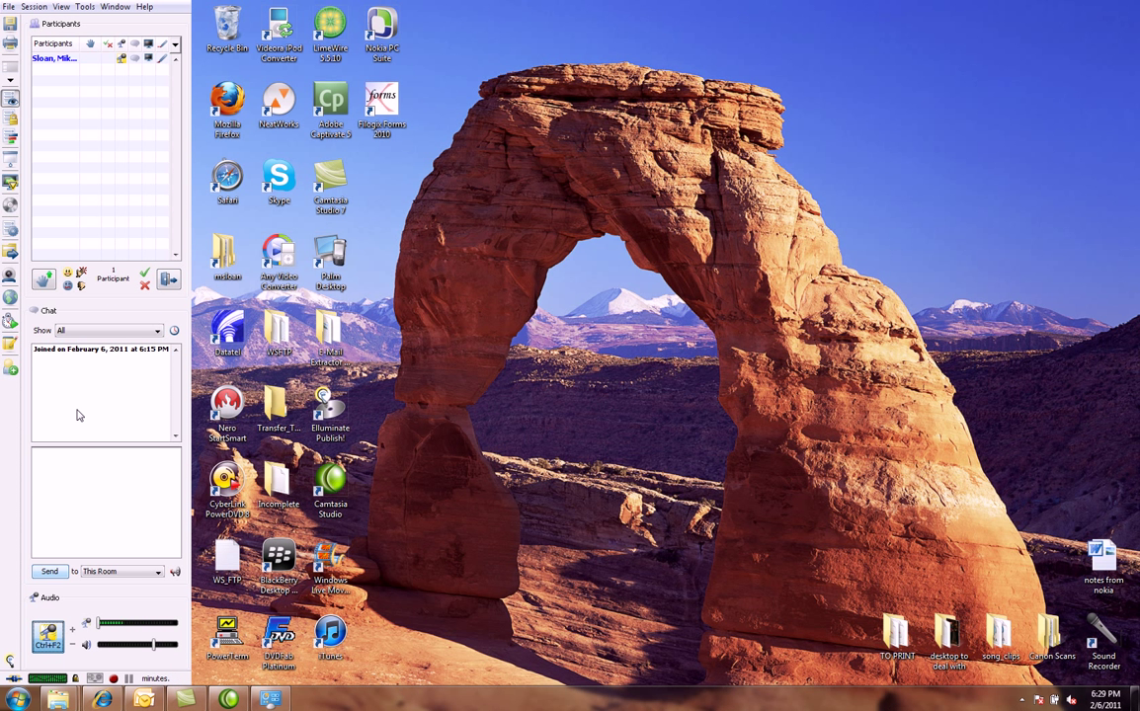
Turn off the session microphone to release the audio input.
click(87, 8)
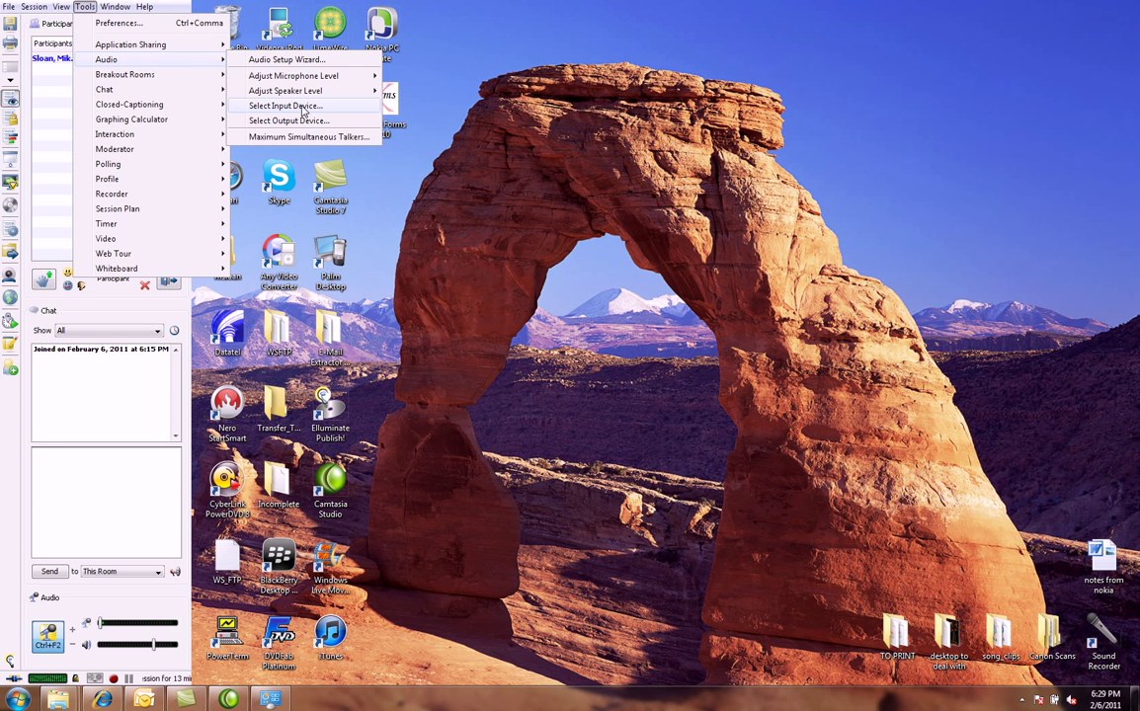
click(51, 640)
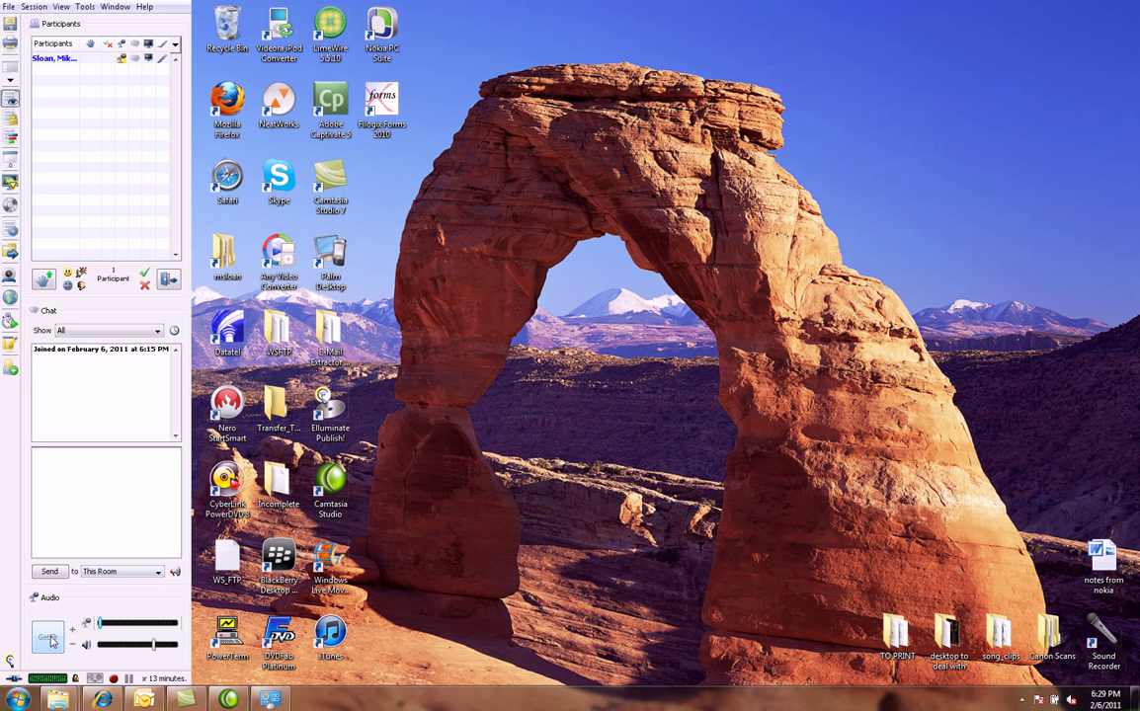
click(51, 640)
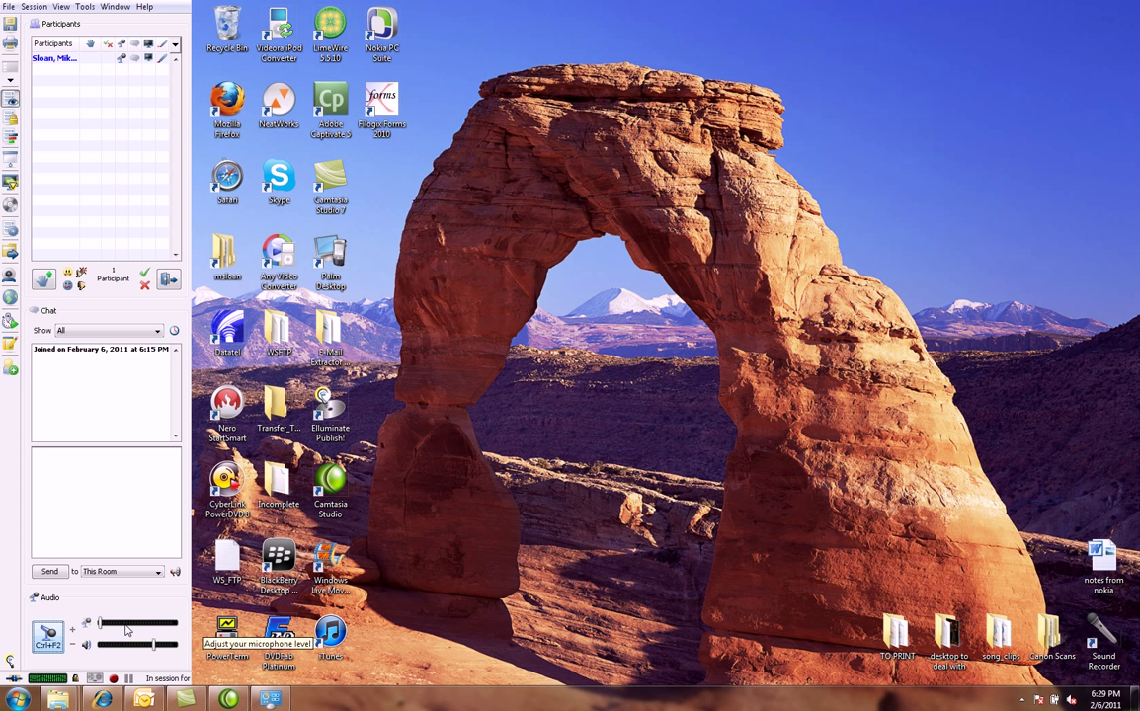
Check the session's audio input device selection, highlight the Blue Snowflake microphone, and cancel without applying it.
click(92, 7)
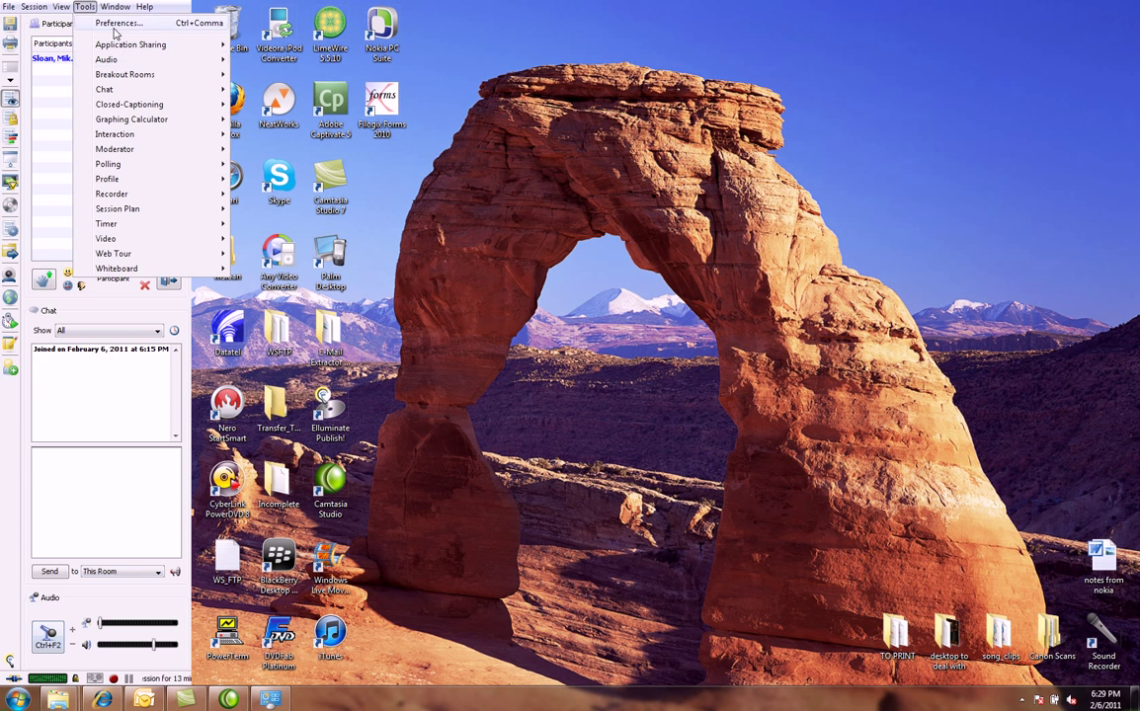
mouse_move(120, 59)
click(296, 106)
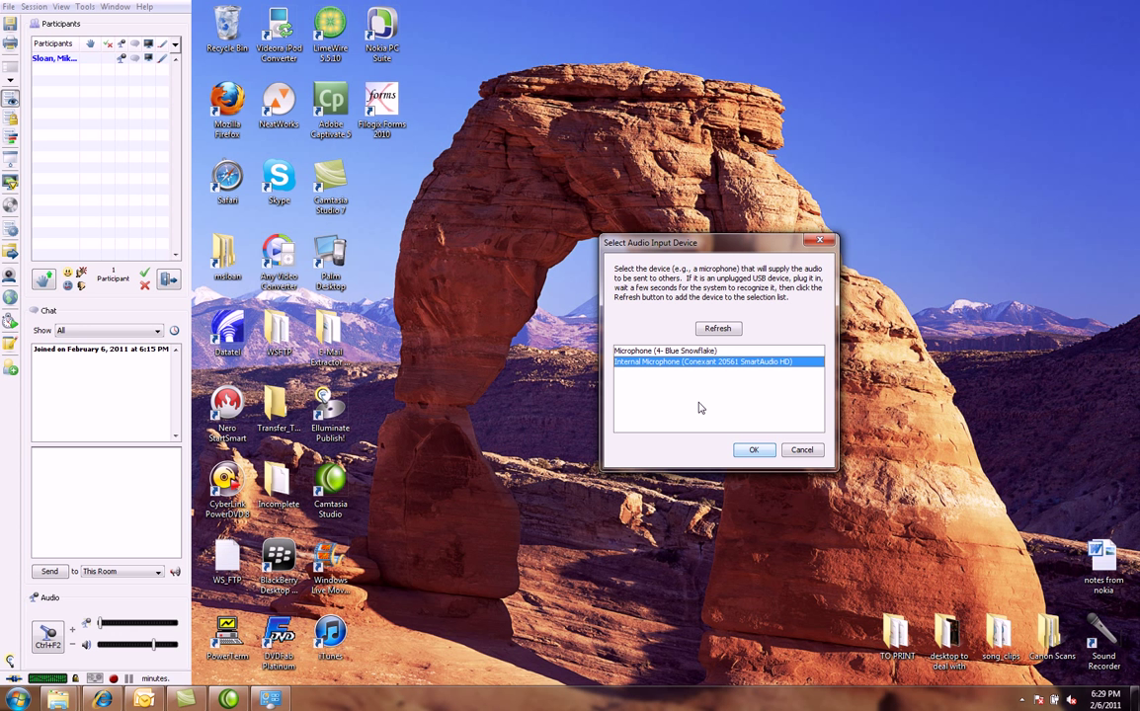
click(646, 351)
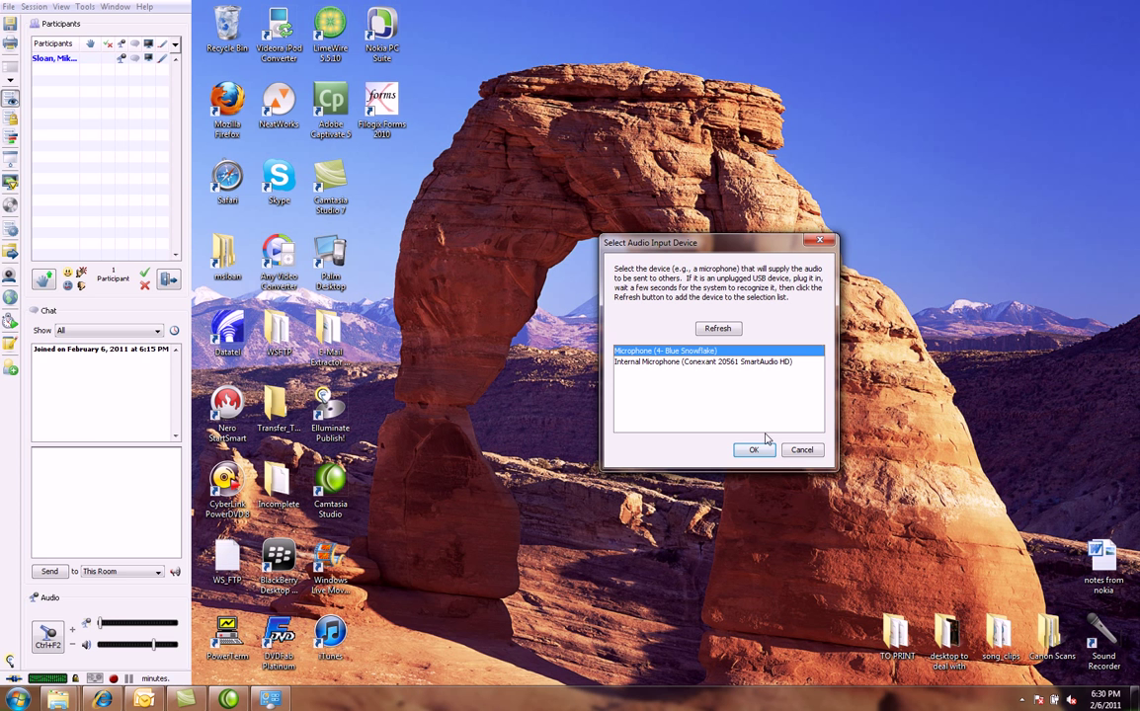
click(800, 450)
click(27, 702)
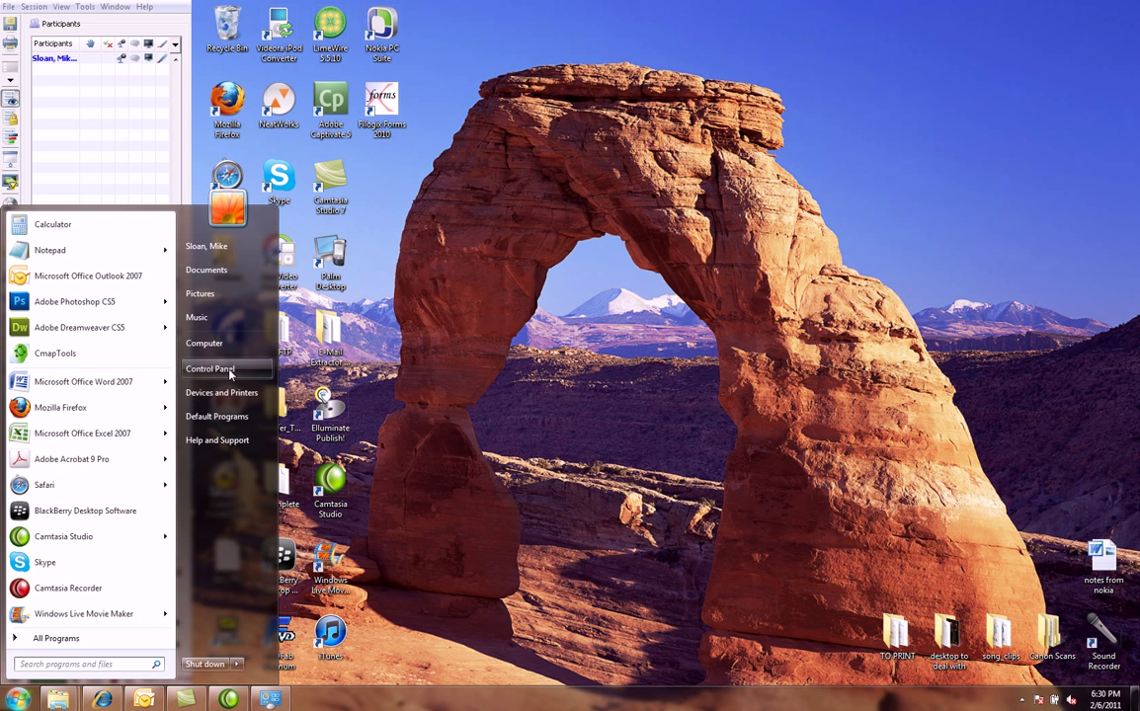
click(571, 403)
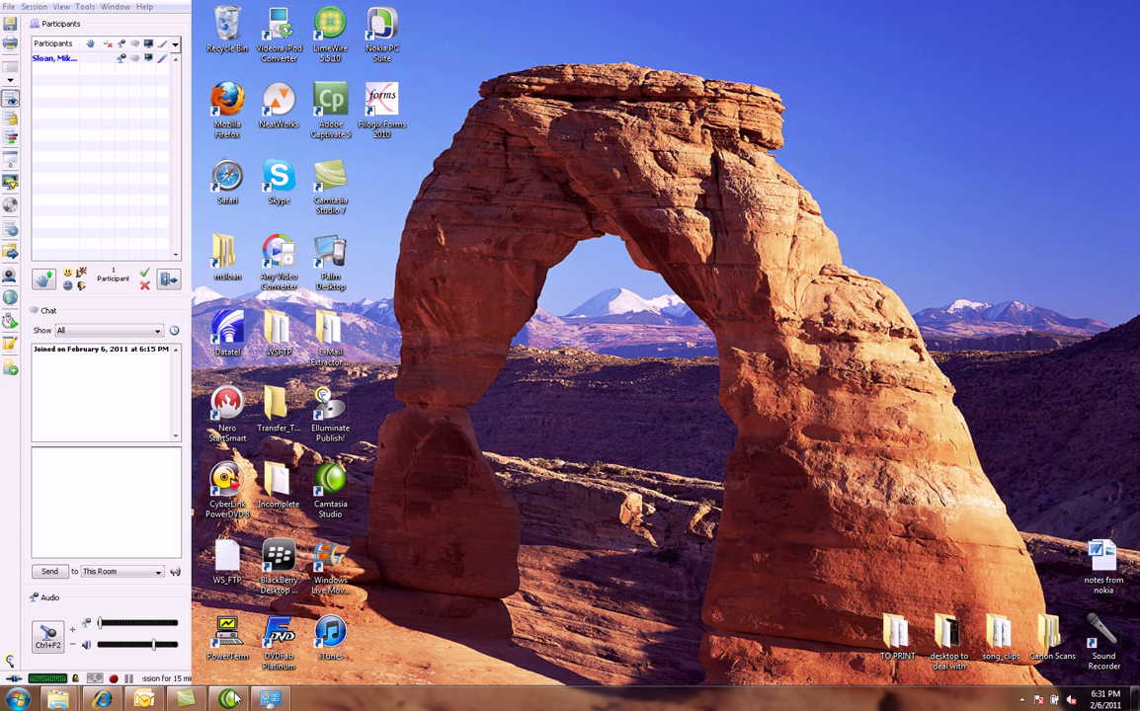
Switch to Camtasia Studio and open the Audio Setup Wizard for voice narration.
mouse_move(223, 702)
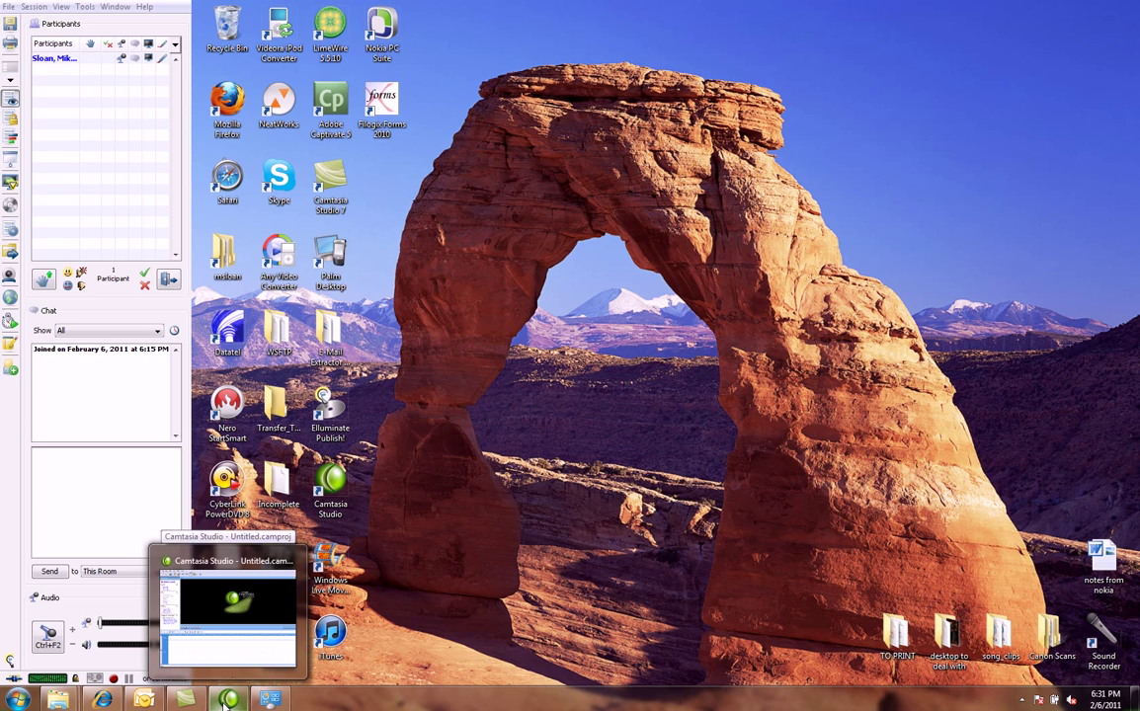
mouse_move(237, 665)
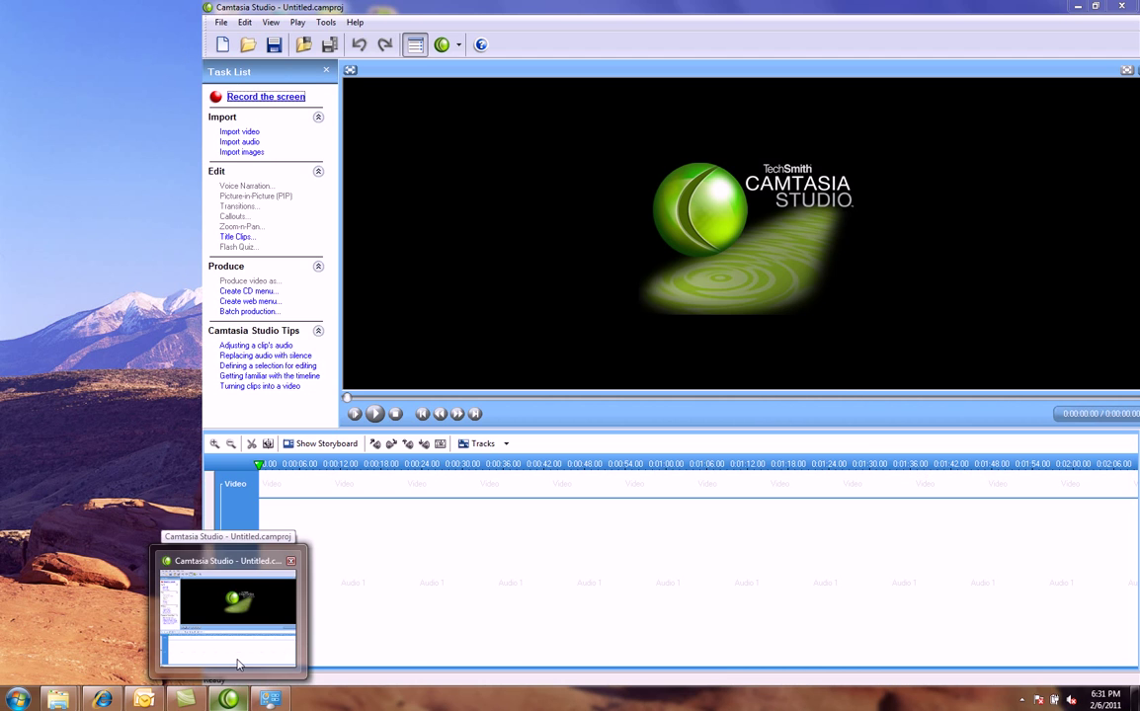
click(237, 664)
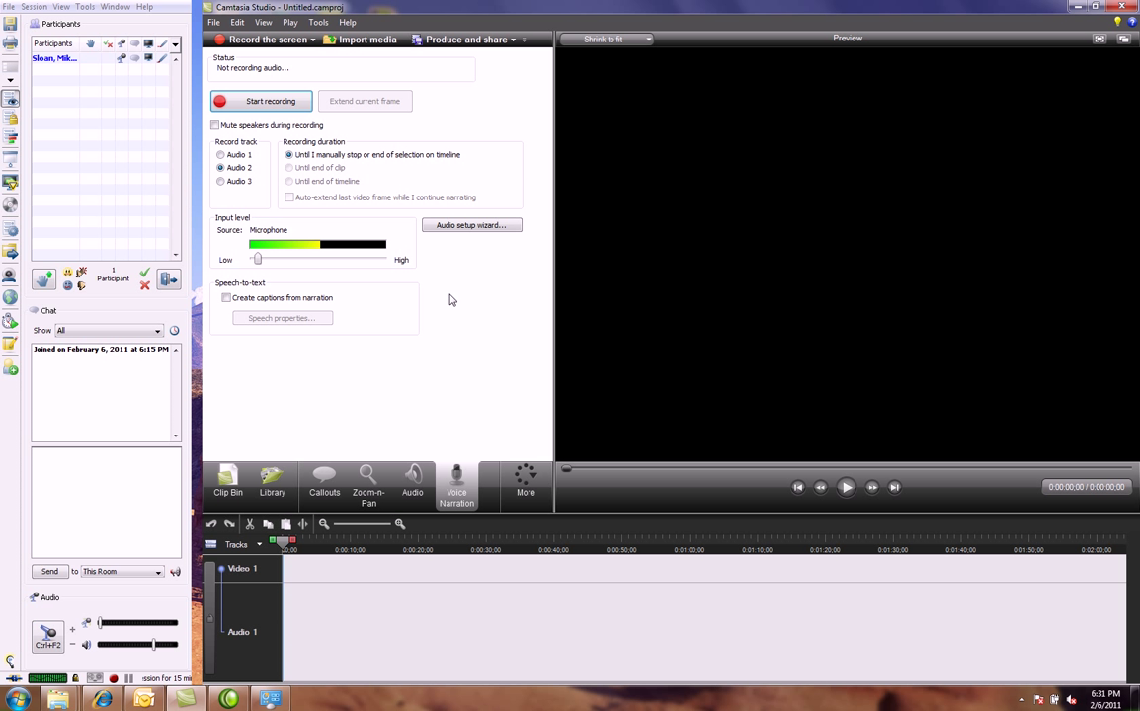
click(482, 230)
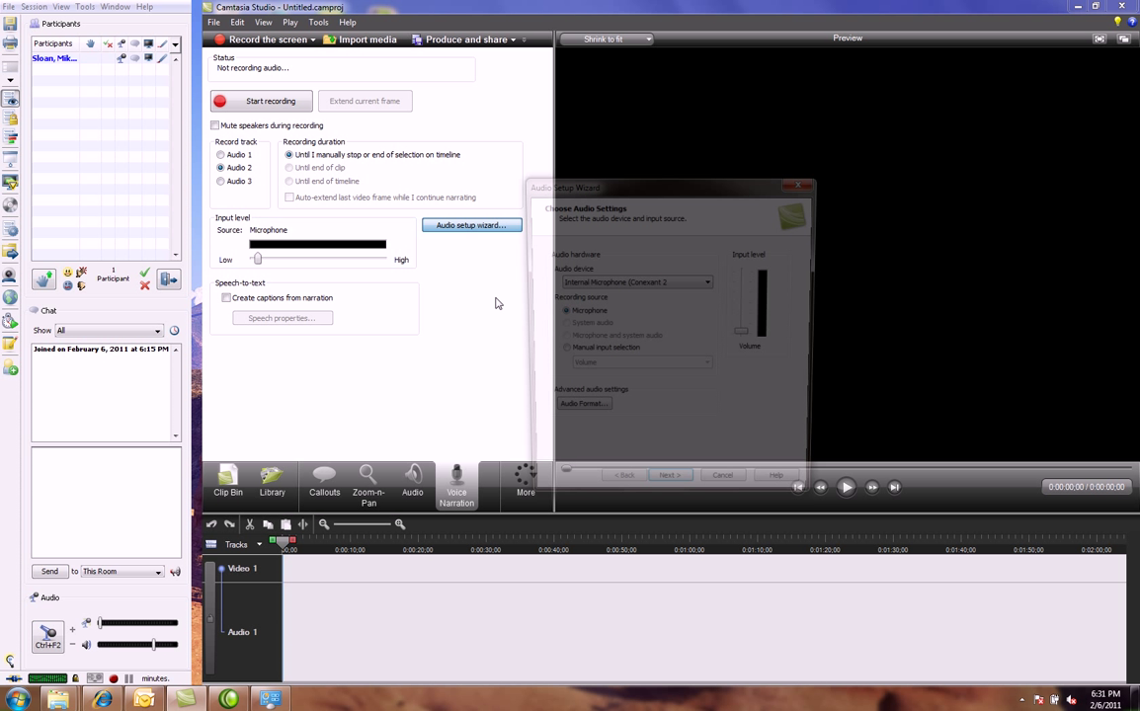
Check which audio devices the wizard offers, then cancel without changing the Internal Microphone selection and leave Camtasia Studio.
click(707, 283)
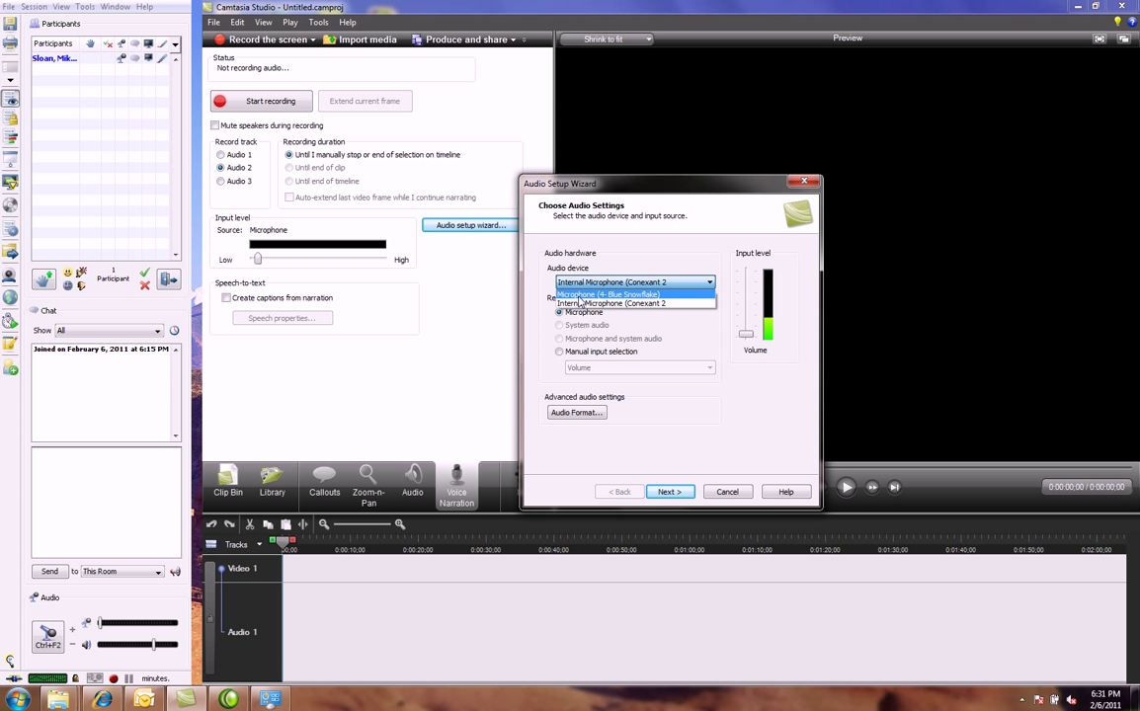
click(635, 265)
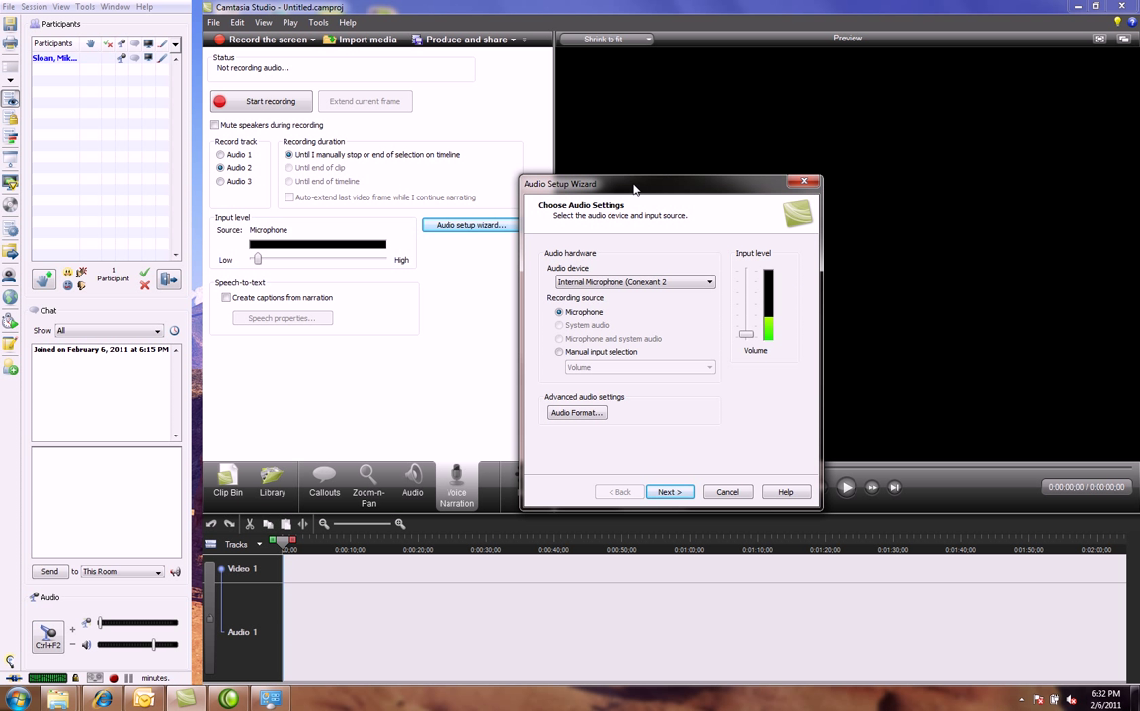
drag(634, 188, 544, 124)
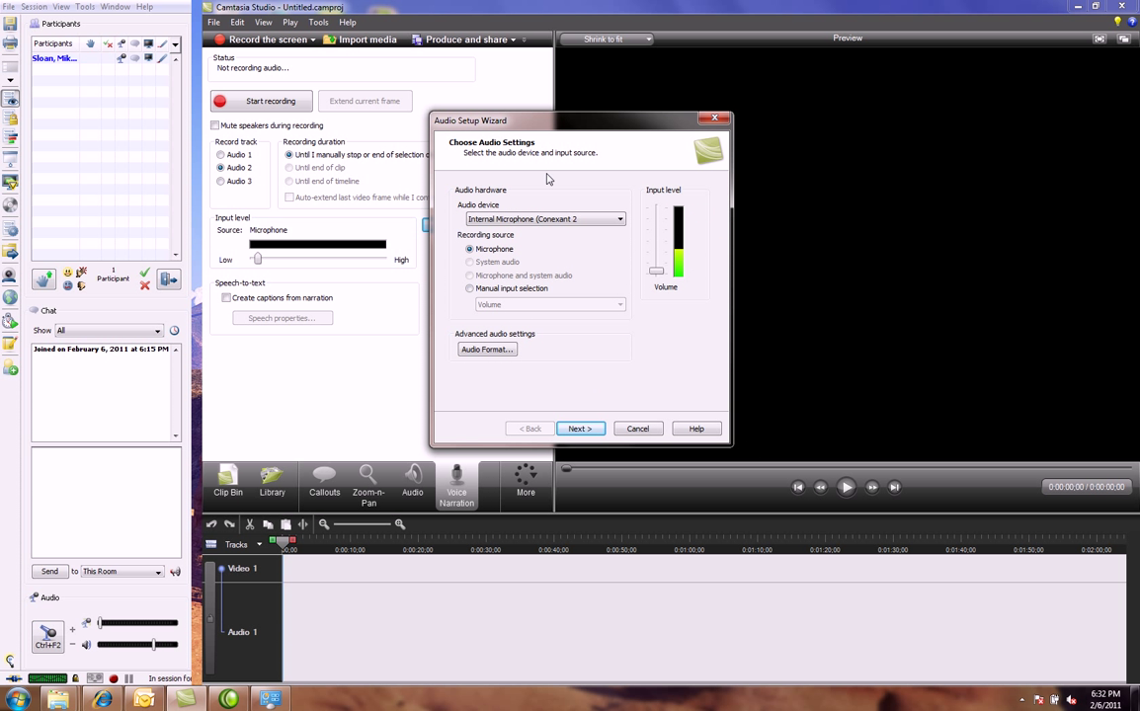
click(621, 220)
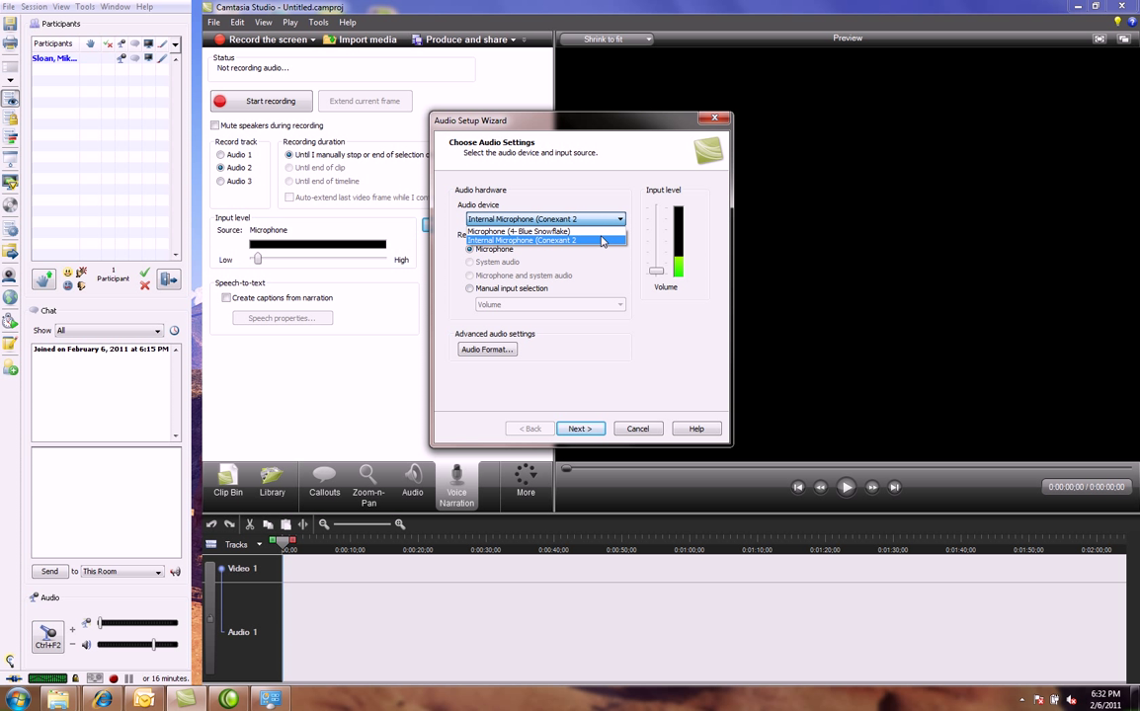
click(530, 172)
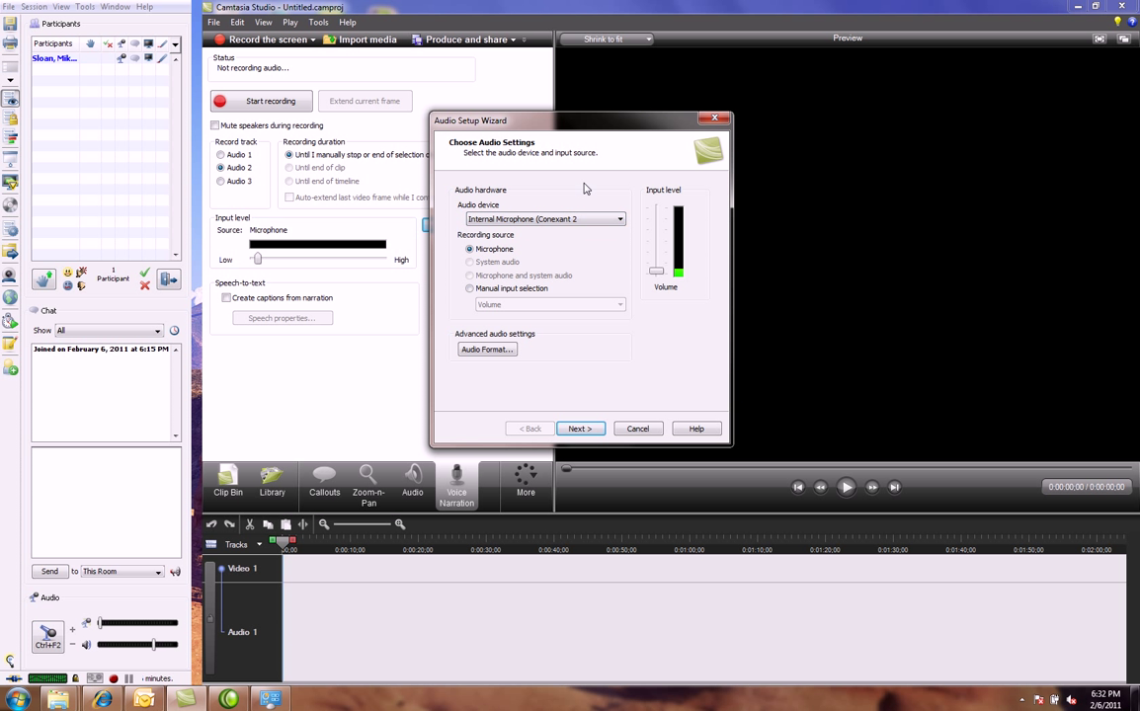
click(639, 429)
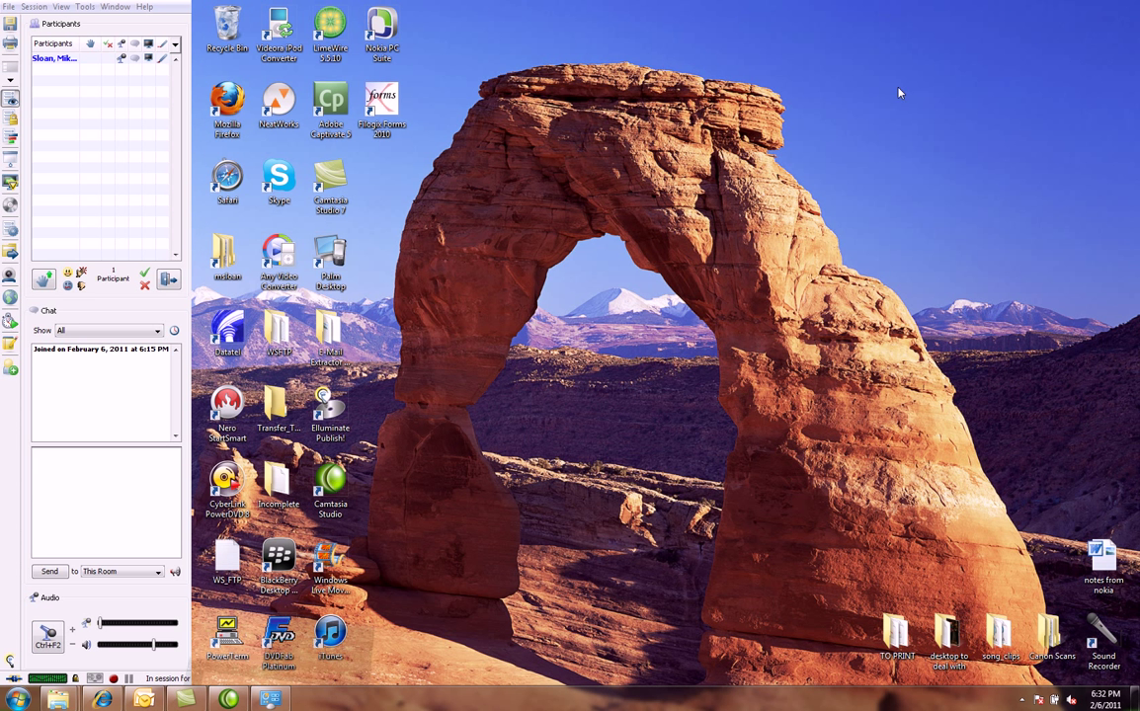